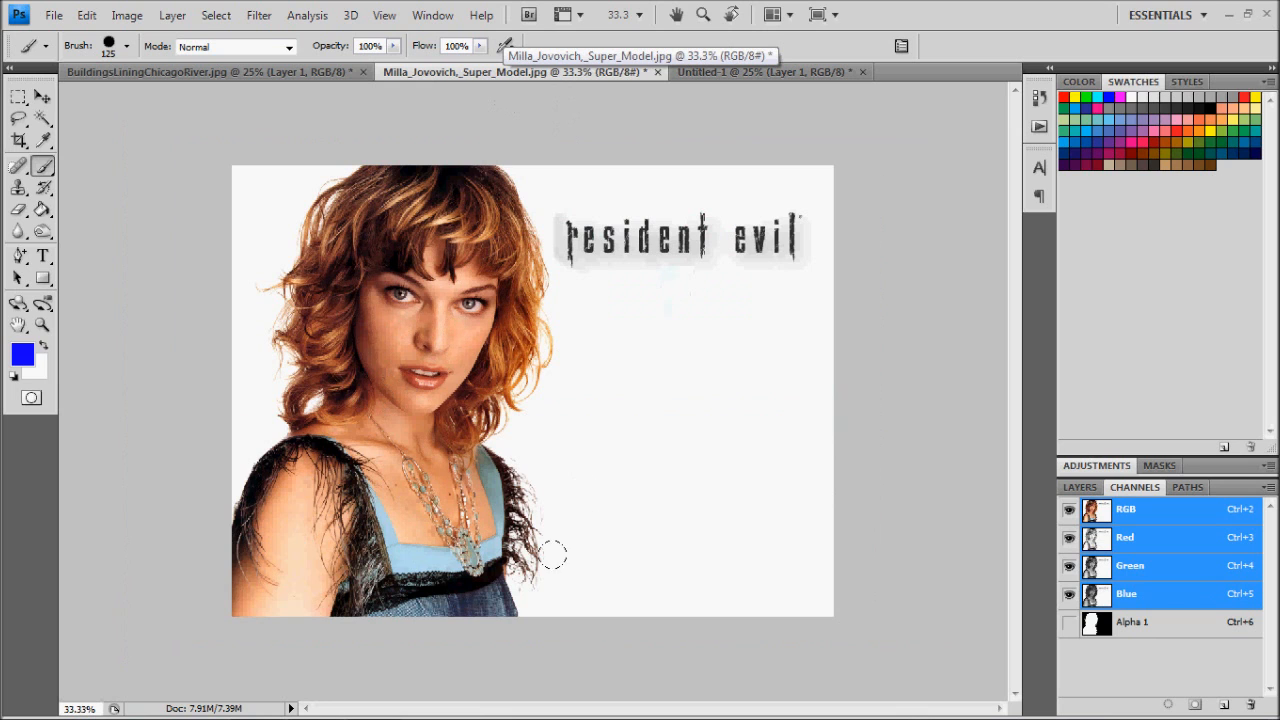
Step: Look at the skyline in Untitled-1, then view the portrait document's Alpha 1 silhouette channel
click(771, 72)
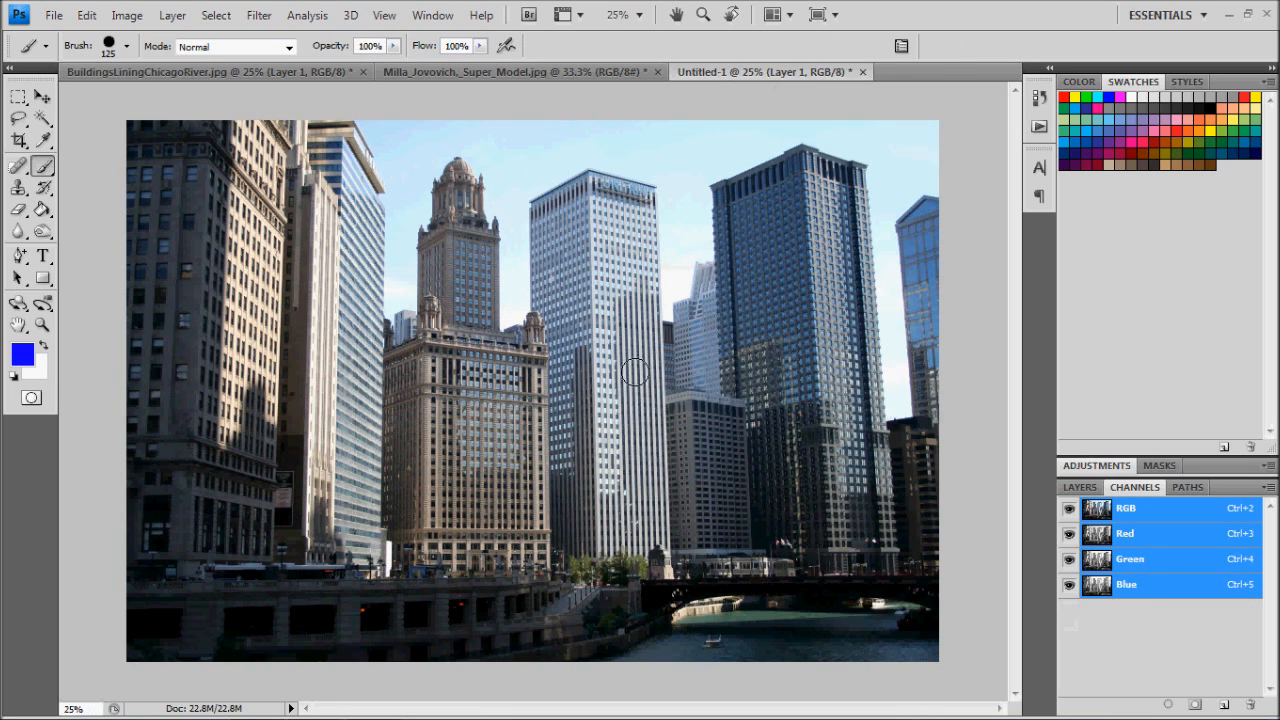
click(513, 65)
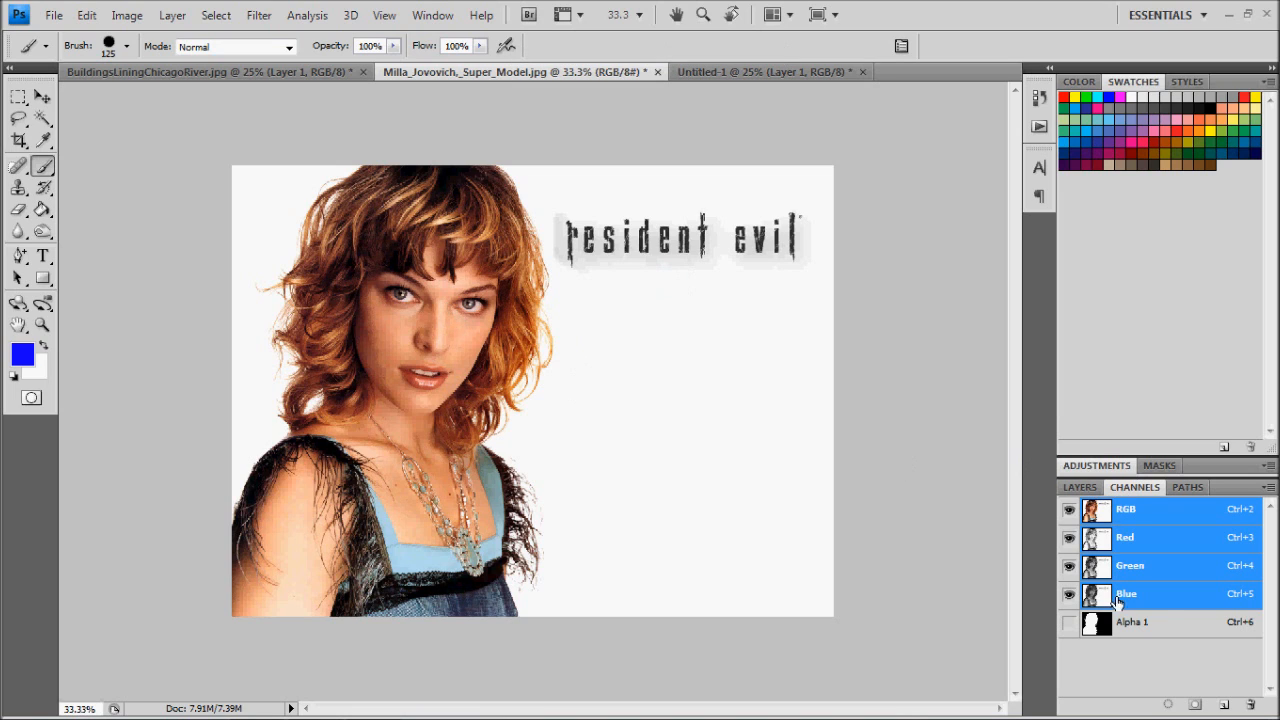
click(1130, 624)
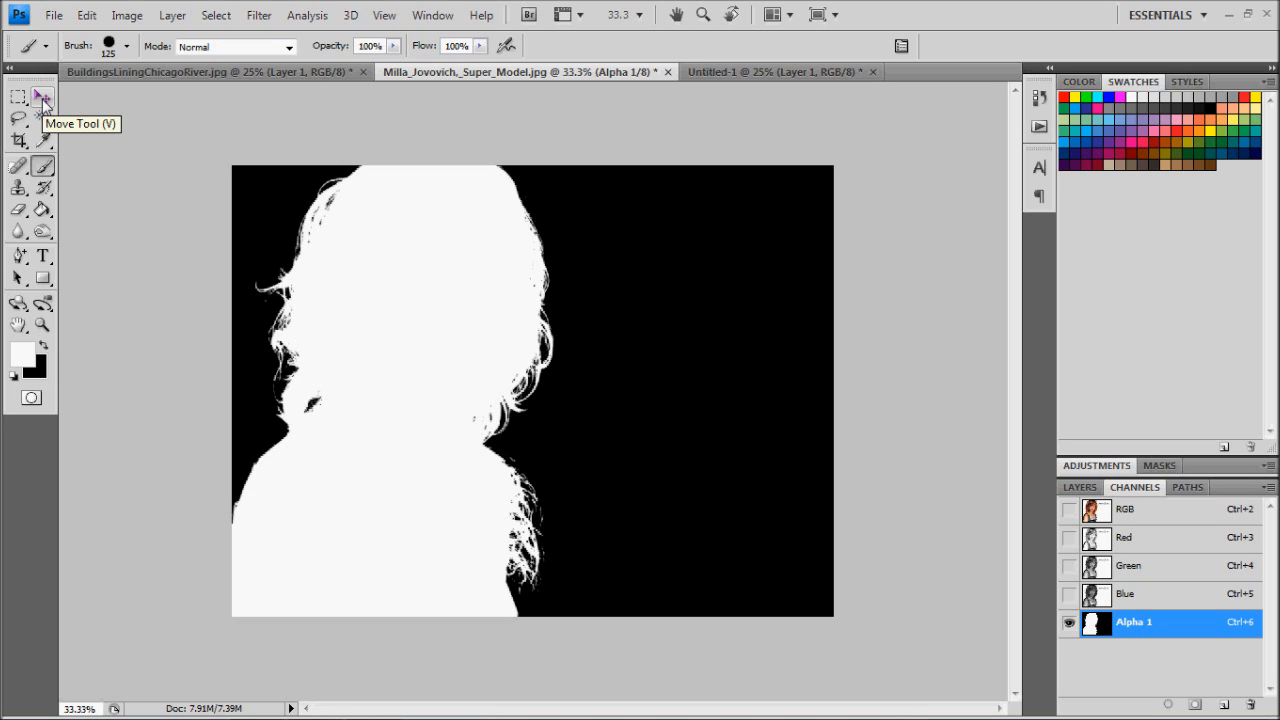
Step: Compare the portrait's Red, Green and Blue channels individually and leave the Blue channel selected
click(1130, 540)
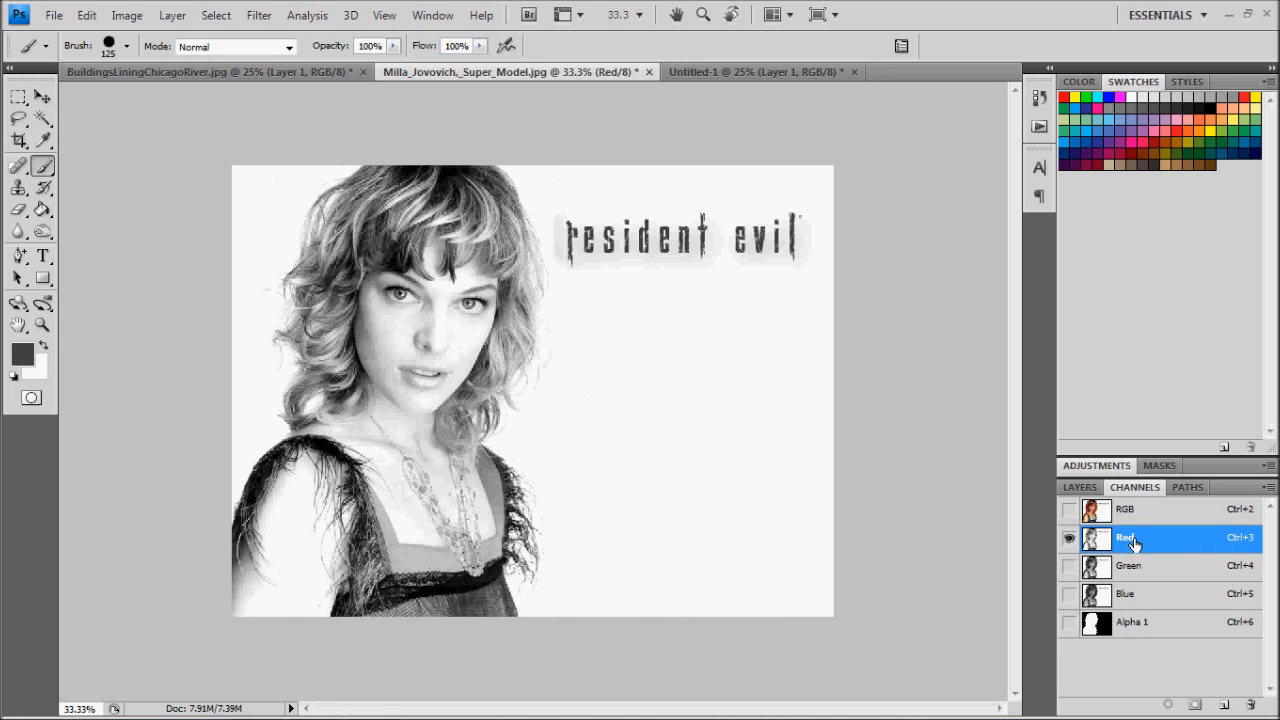
click(1141, 568)
click(1146, 594)
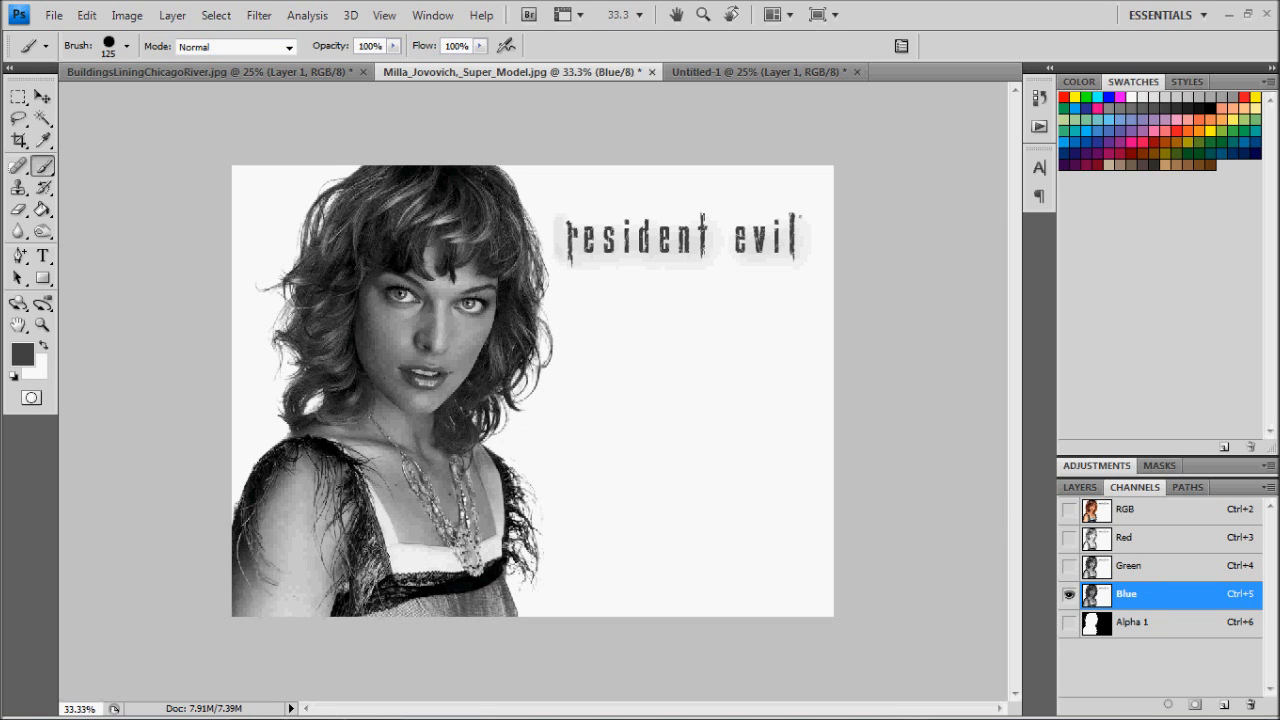
click(1155, 569)
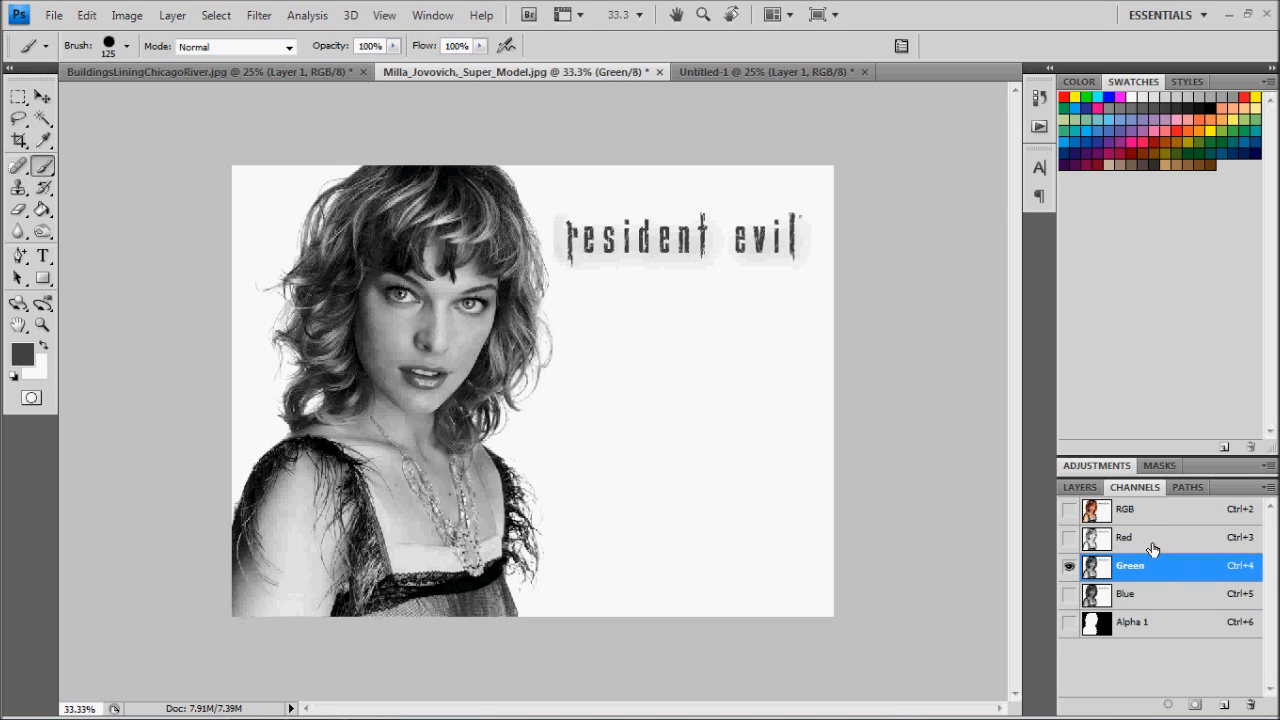
click(1152, 545)
click(1150, 595)
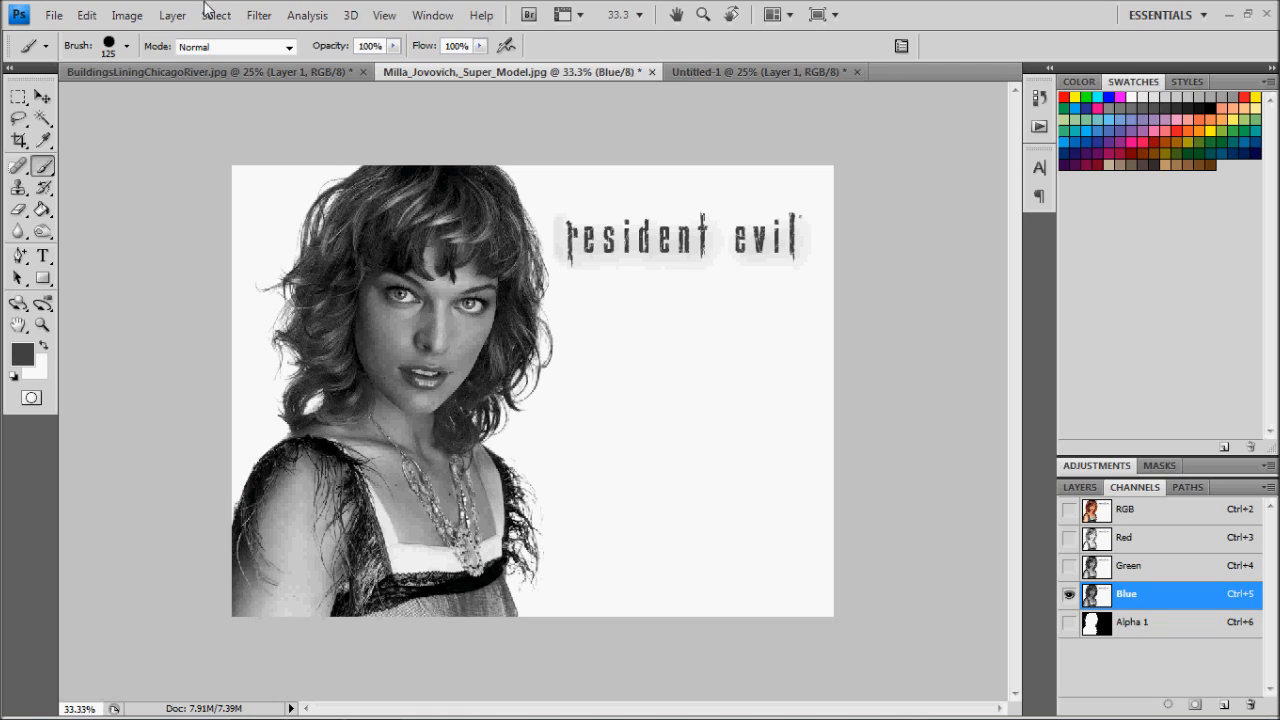
Step: Use Calculations to multiply the Background's Blue channel with itself at 100% opacity into a new channel
click(136, 18)
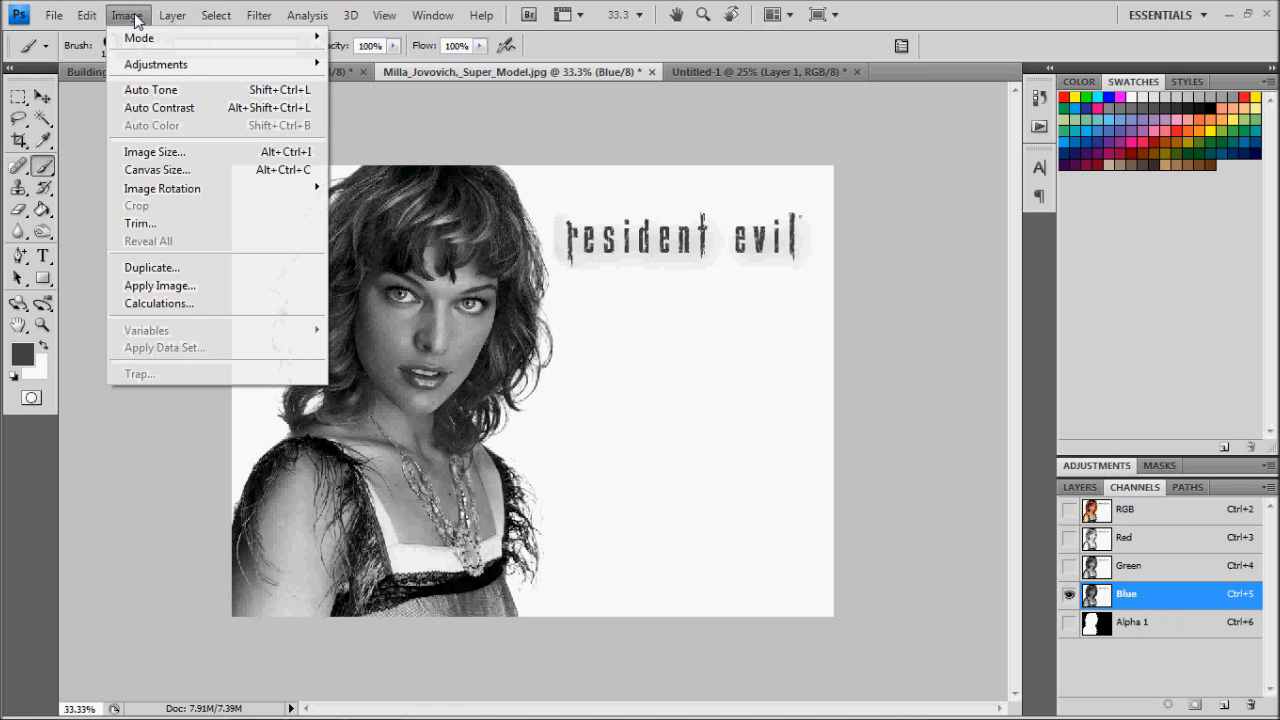
click(190, 303)
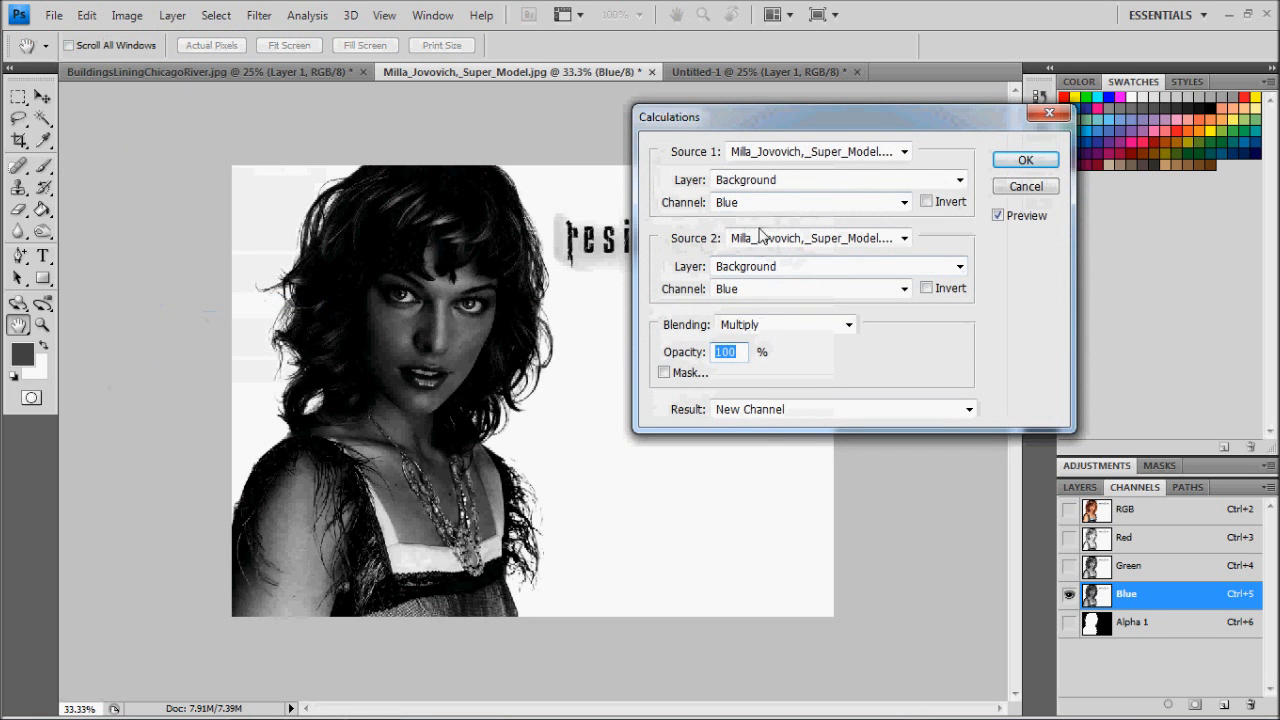
click(797, 337)
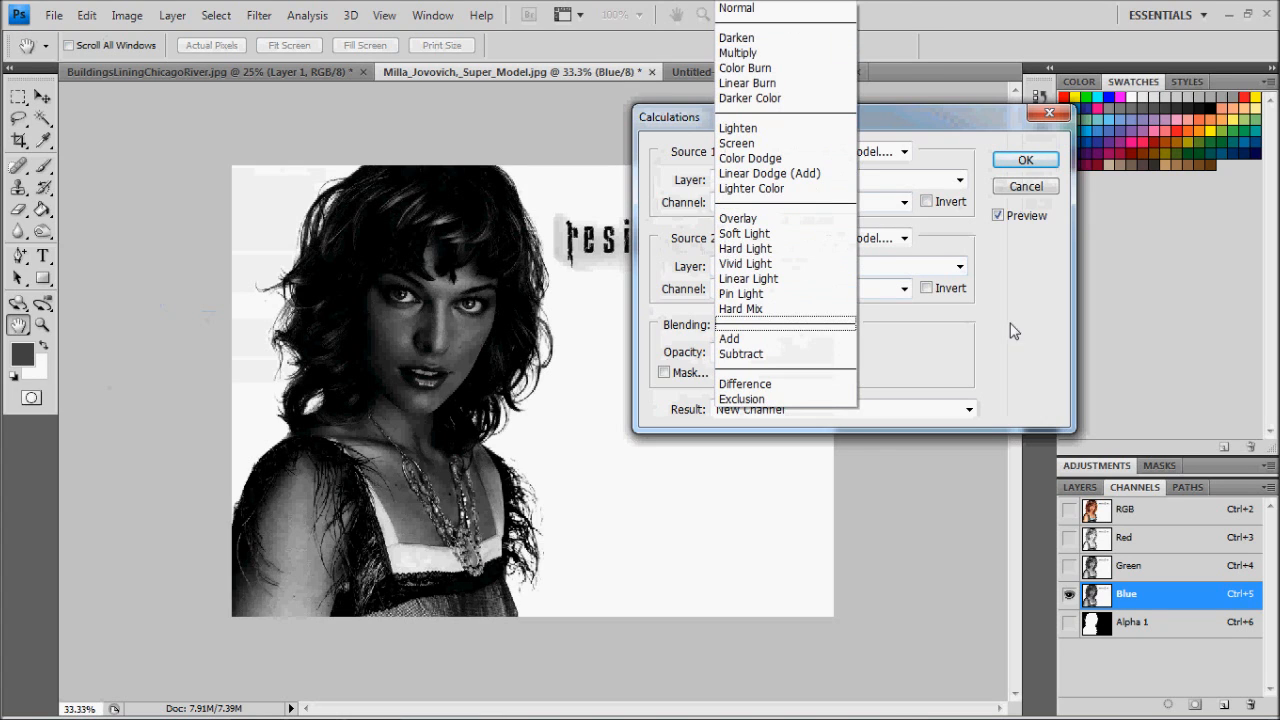
click(849, 326)
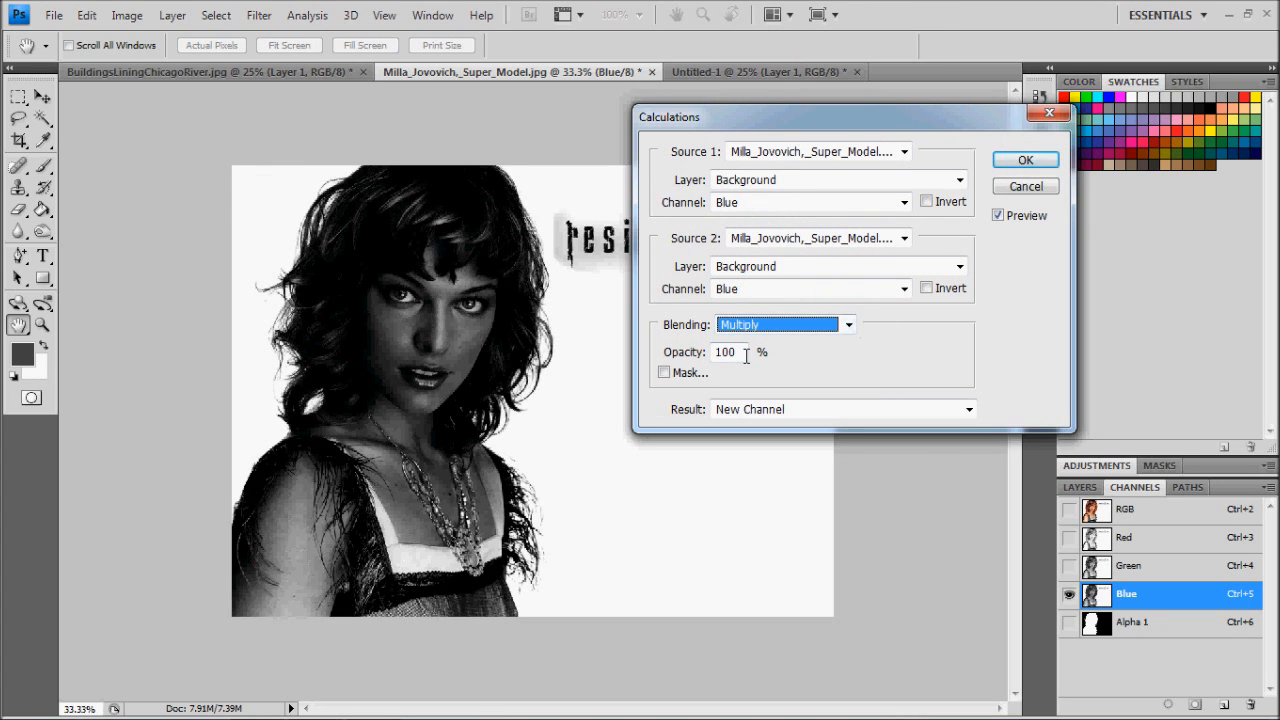
click(1012, 165)
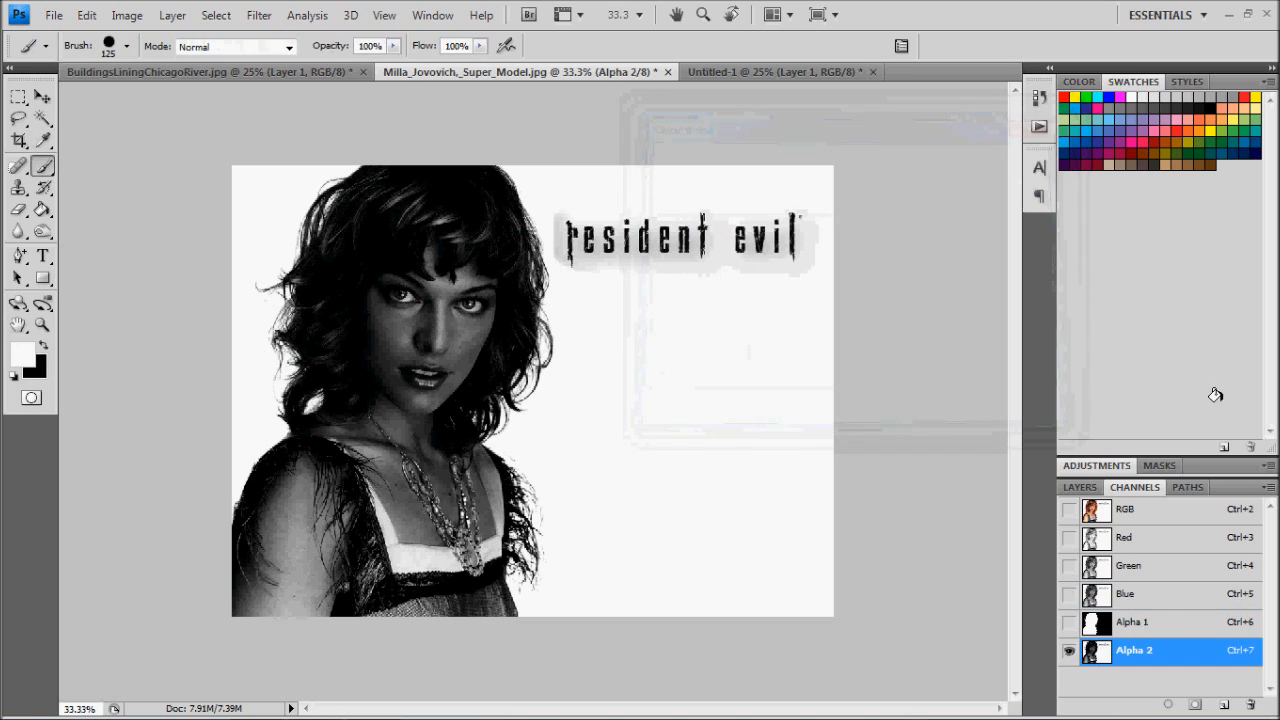
Step: Compare the Blue channel with Alpha 2, then apply Levels to Alpha 2 with the black input level at 191
click(1128, 594)
click(1146, 654)
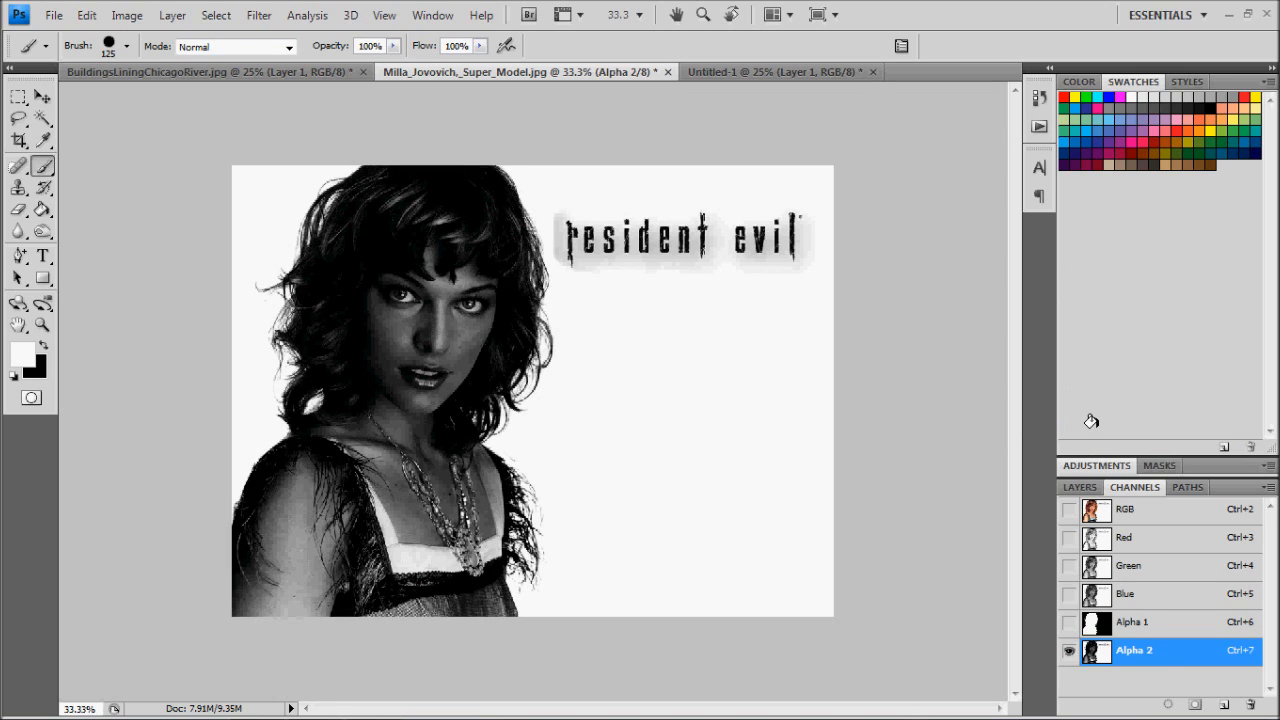
key(ctrl+l)
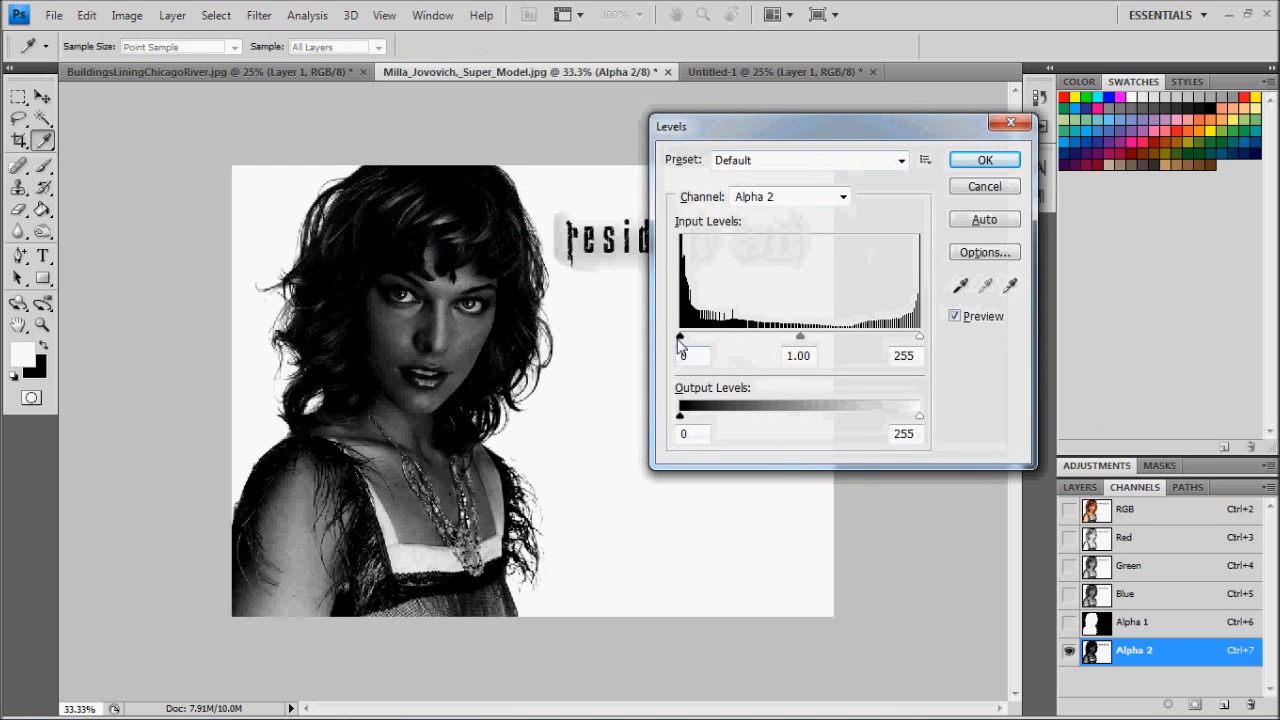
drag(680, 340, 861, 368)
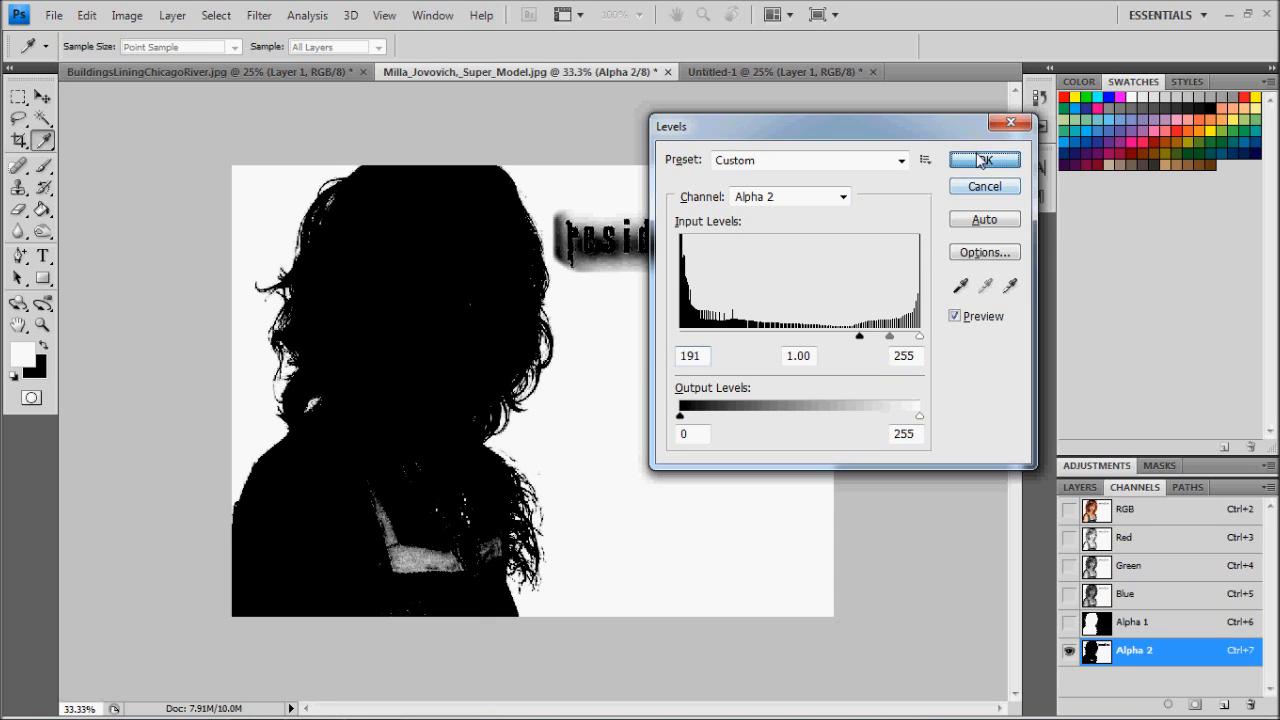
click(984, 160)
Step: Paint the remaining light patches inside the woman's silhouette in Alpha 2 solid black with the 125 px brush
key(b)
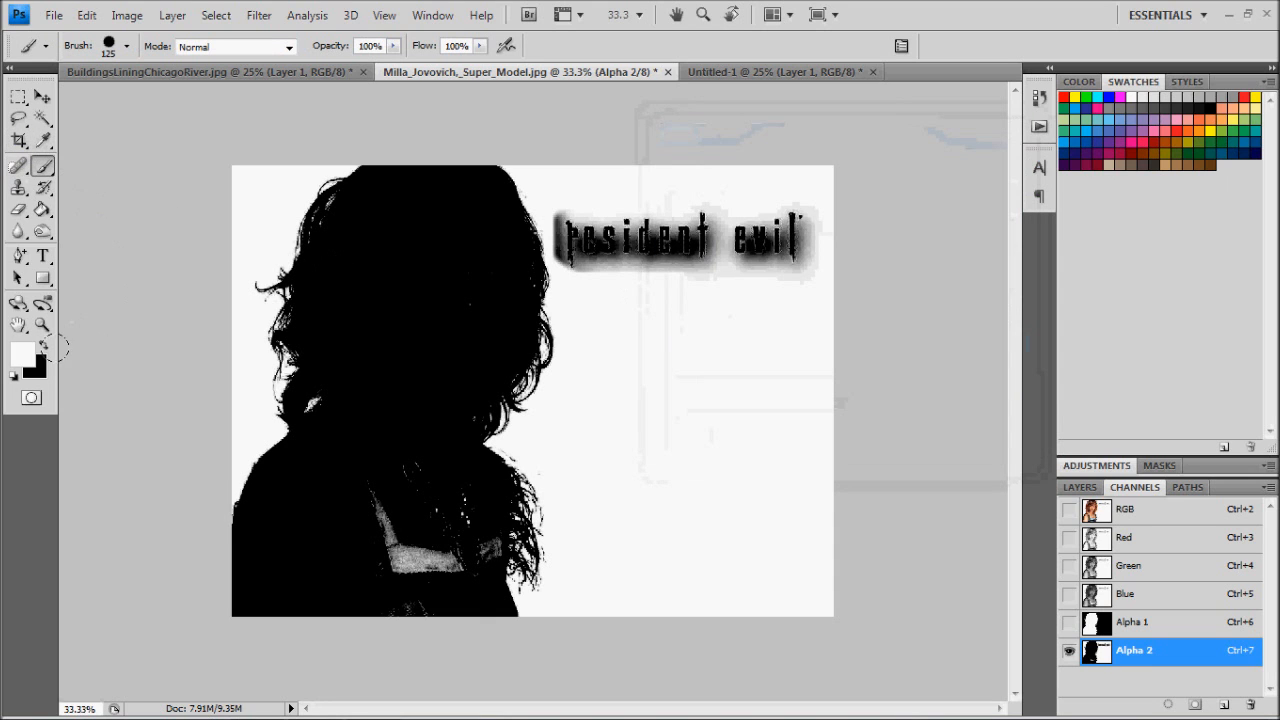
key(z)
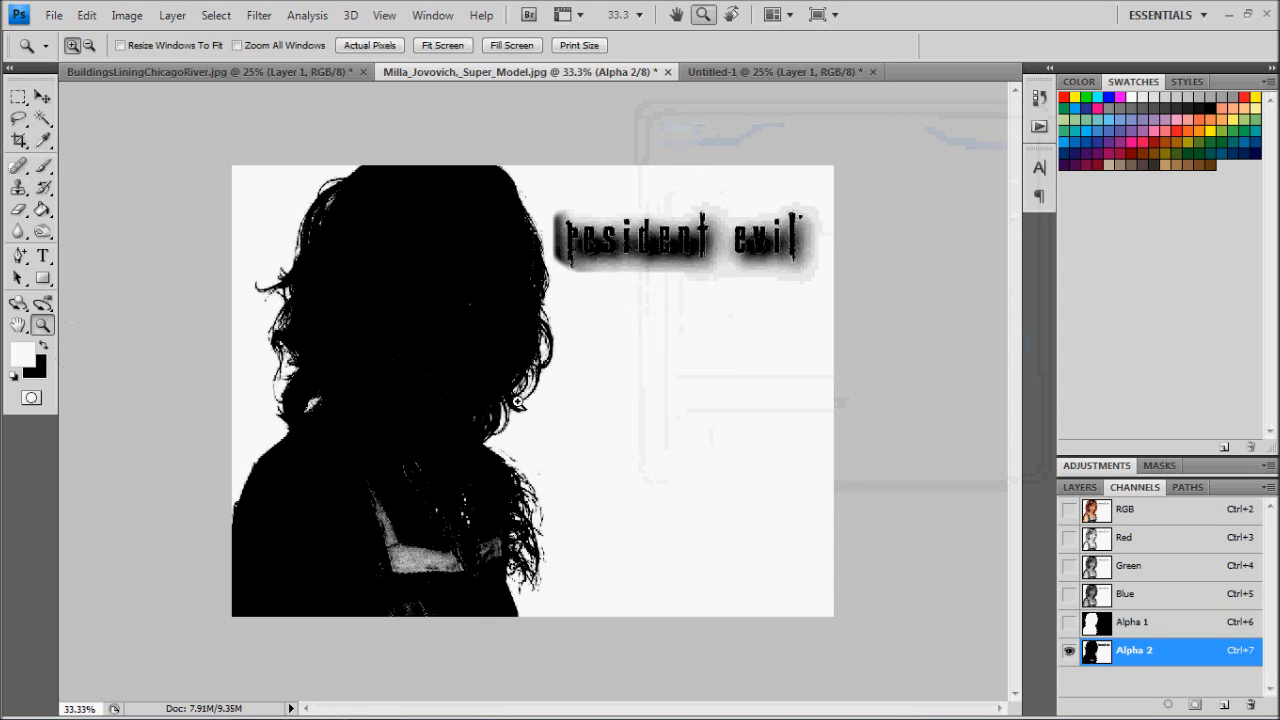
click(42, 165)
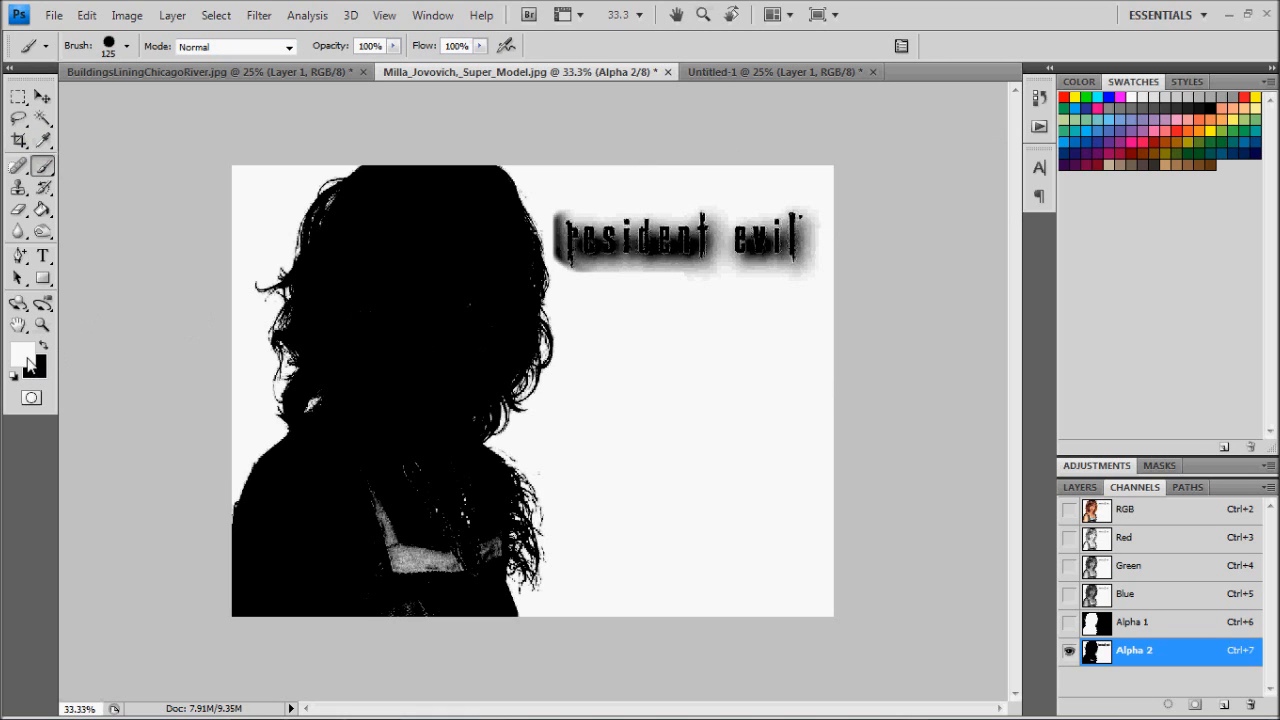
key(x)
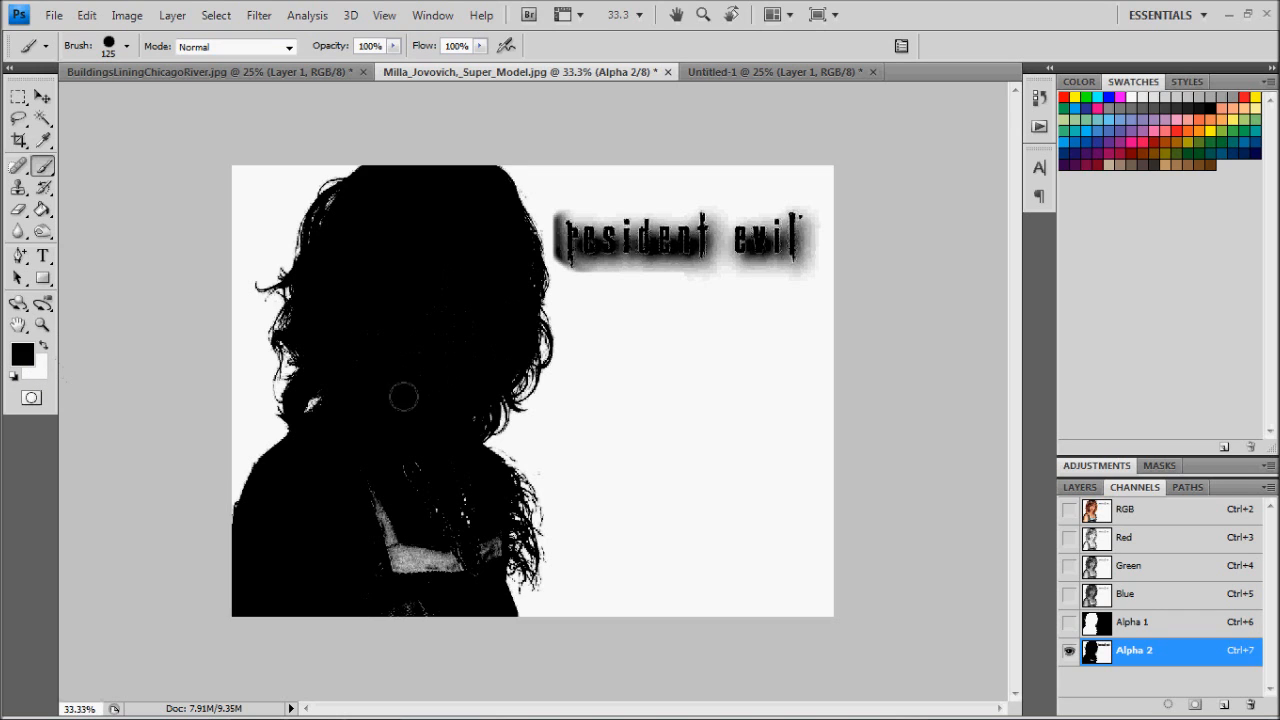
mouse_move(386, 460)
mouse_down()
mouse_move(374, 538)
mouse_move(372, 478)
mouse_move(357, 543)
mouse_move(400, 483)
mouse_move(379, 608)
mouse_move(425, 481)
mouse_move(464, 511)
mouse_move(454, 559)
mouse_move(443, 583)
mouse_move(449, 478)
mouse_move(415, 600)
mouse_move(428, 466)
mouse_move(446, 475)
mouse_move(472, 549)
mouse_move(478, 539)
mouse_move(419, 570)
mouse_move(399, 423)
mouse_move(415, 297)
mouse_move(435, 277)
mouse_move(418, 232)
mouse_move(380, 326)
mouse_move(375, 491)
mouse_move(347, 558)
mouse_move(342, 507)
mouse_move(371, 562)
mouse_up()
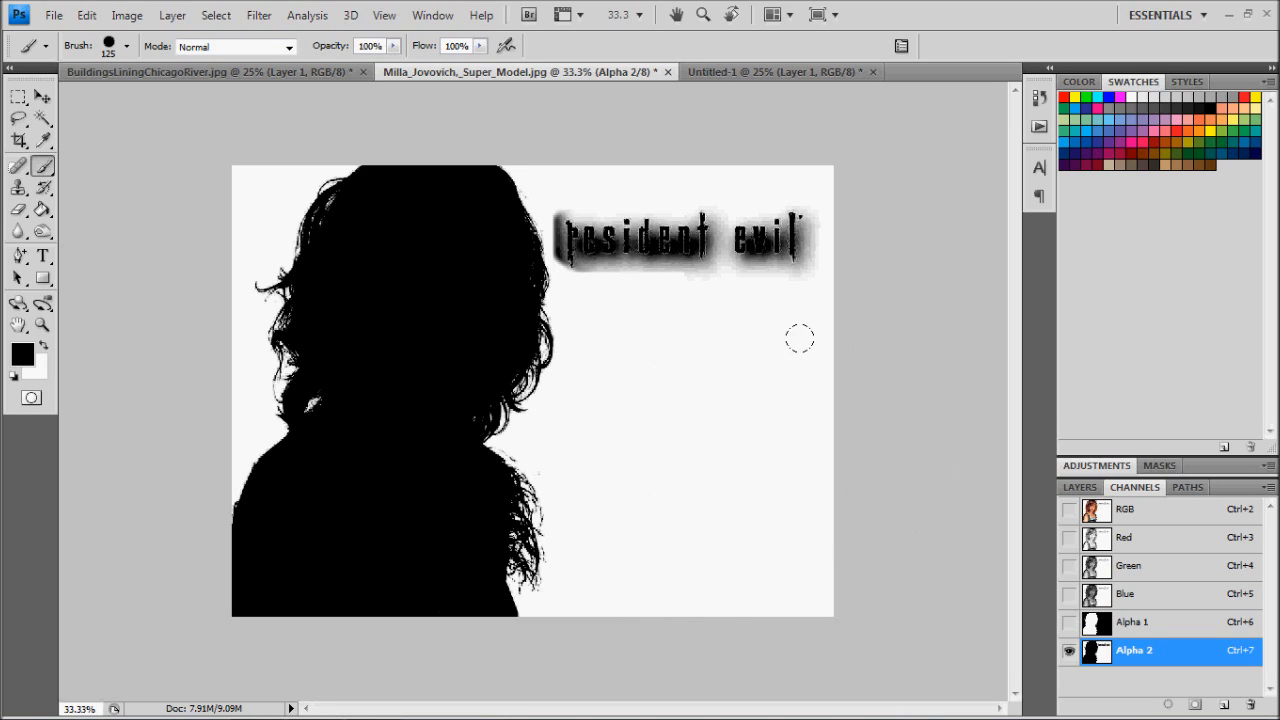
Step: Paint over the "resident evil" lettering in Alpha 2 with white and invert the channel
key(x)
mouse_move(805, 225)
mouse_down()
mouse_move(761, 211)
mouse_move(801, 343)
mouse_move(680, 122)
mouse_move(647, 171)
mouse_move(675, 195)
mouse_move(592, 127)
mouse_move(629, 253)
mouse_move(566, 193)
mouse_move(585, 262)
mouse_move(553, 215)
mouse_move(577, 285)
mouse_move(686, 285)
mouse_up()
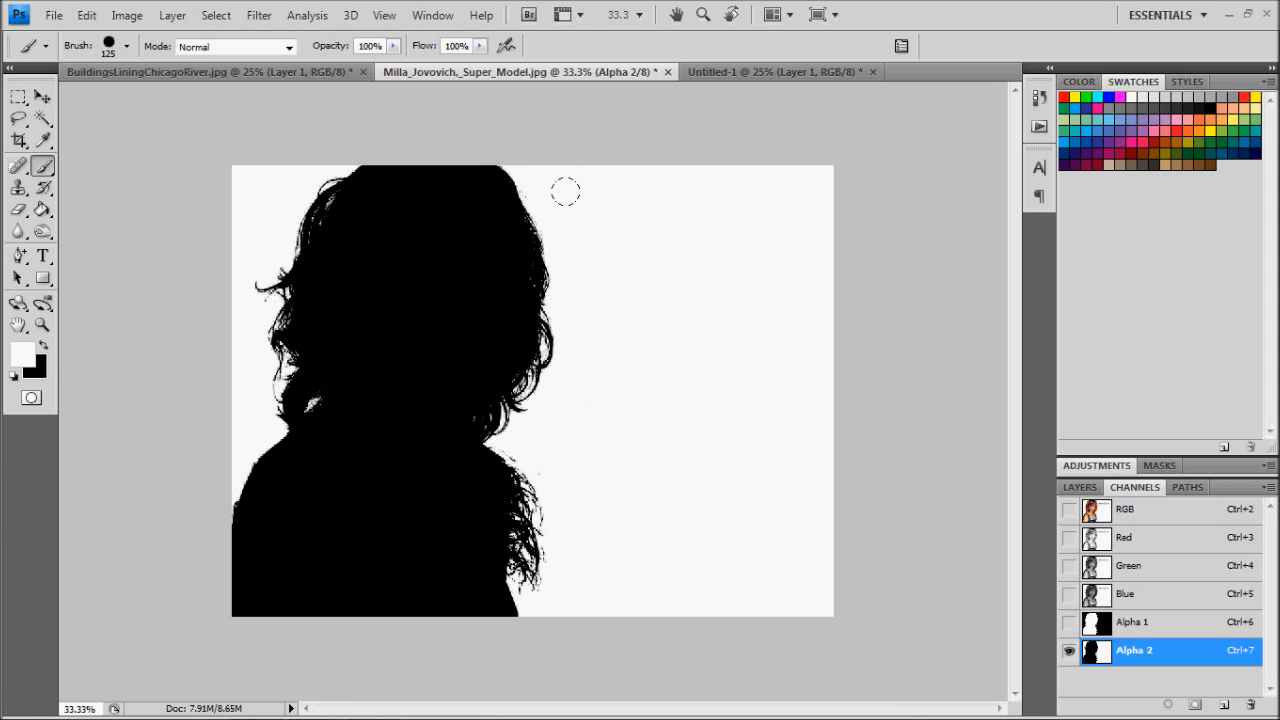
click(145, 20)
mouse_move(120, 64)
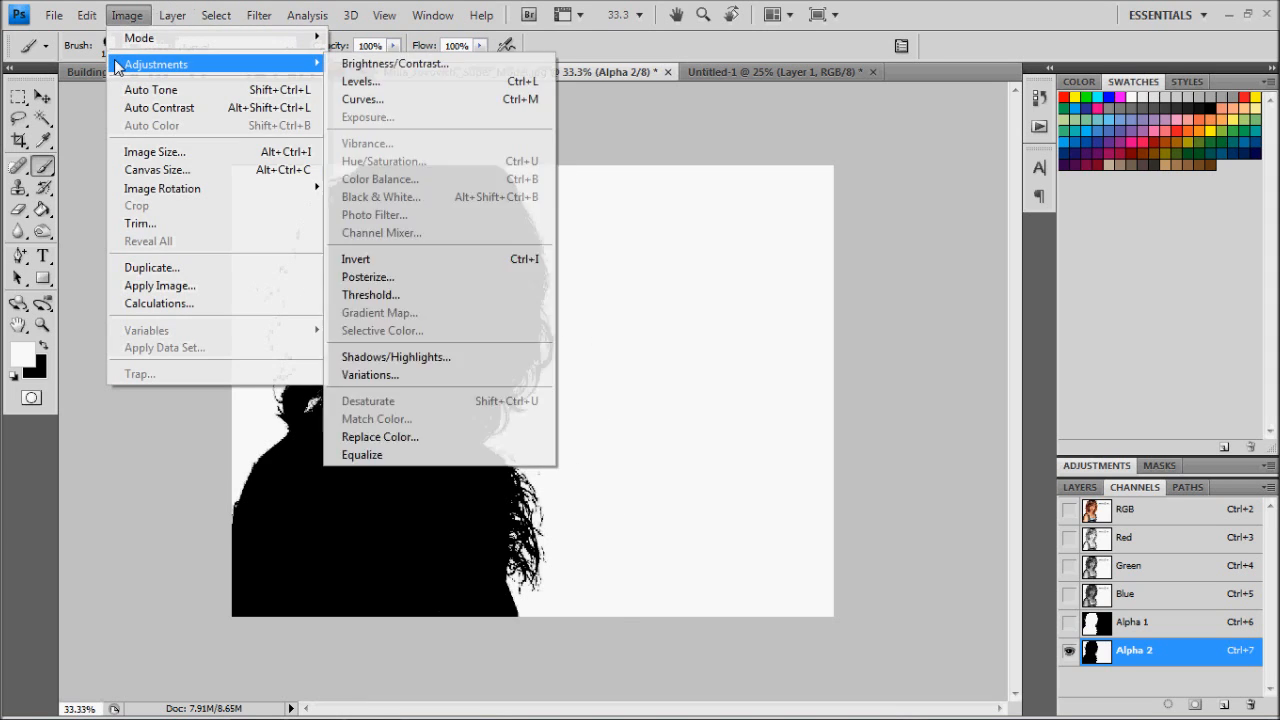
click(506, 260)
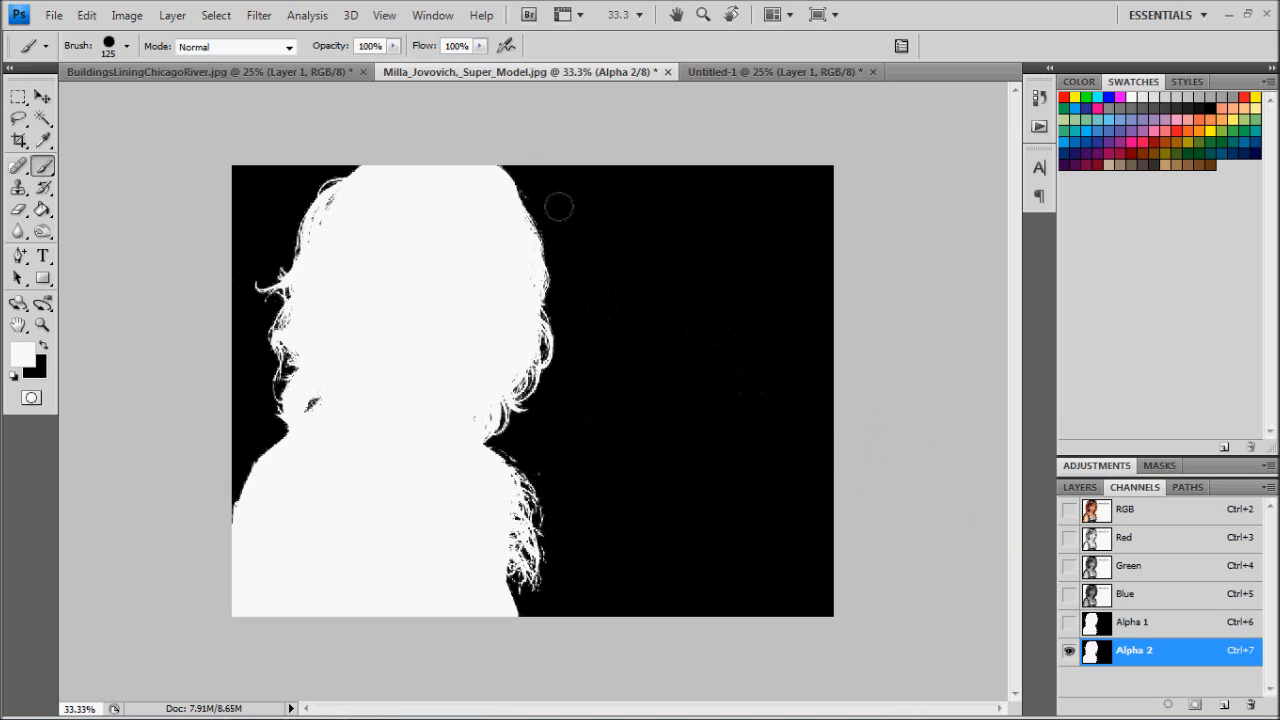
Step: Load the Alpha 2 channel as a selection around the woman's silhouette
click(1080, 487)
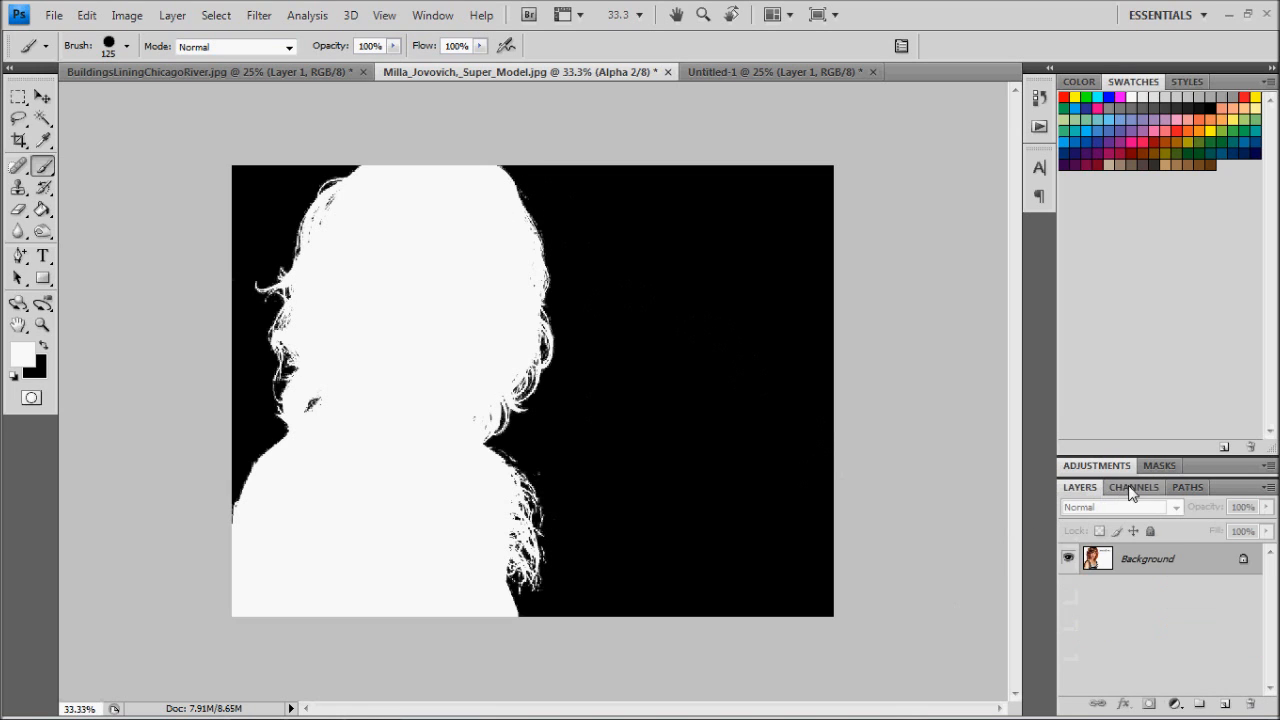
click(1134, 487)
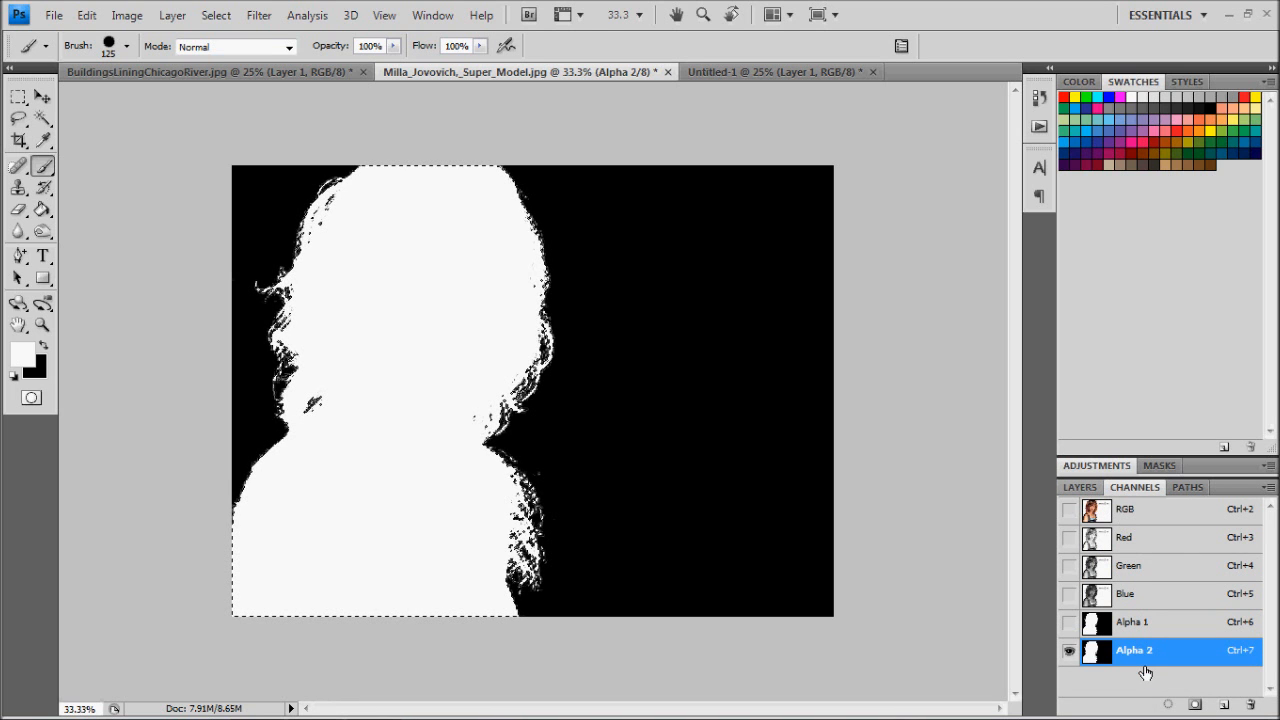
Step: Convert the Background into an editable layer named Layer 0 and copy the selected woman onto a new layer
click(1068, 488)
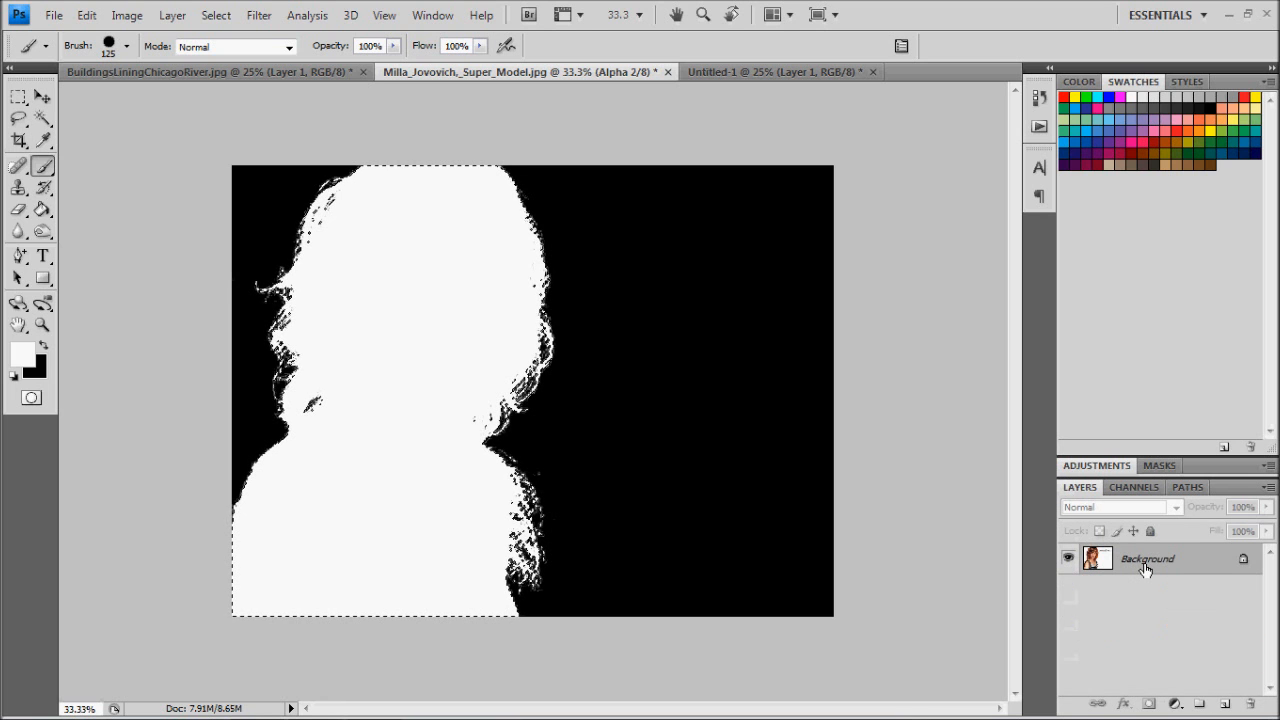
double_click(1148, 560)
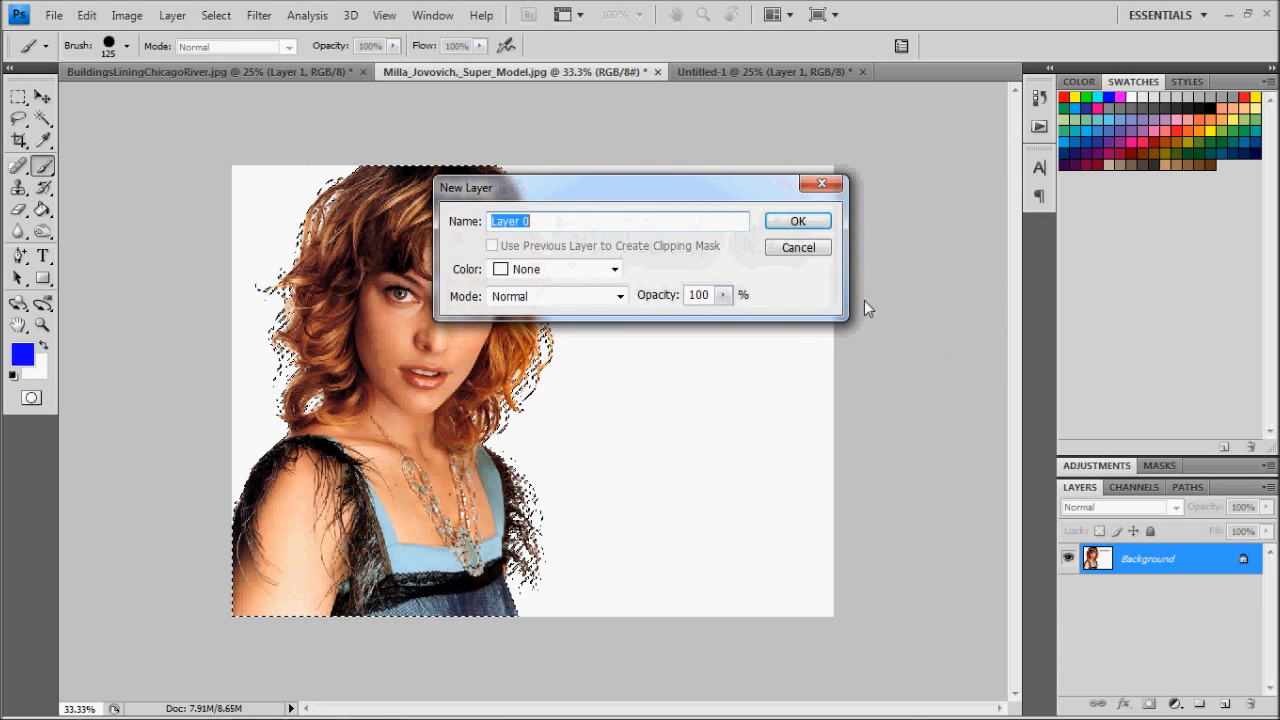
click(812, 218)
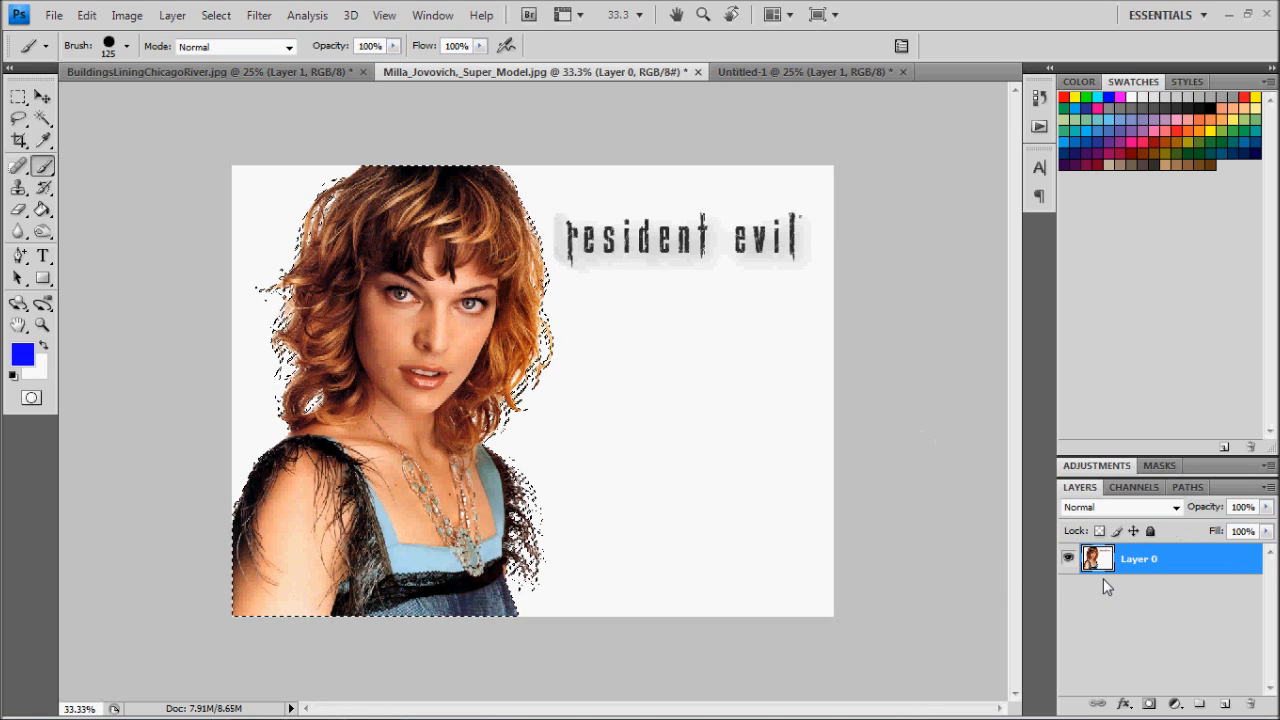
key(ctrl+j)
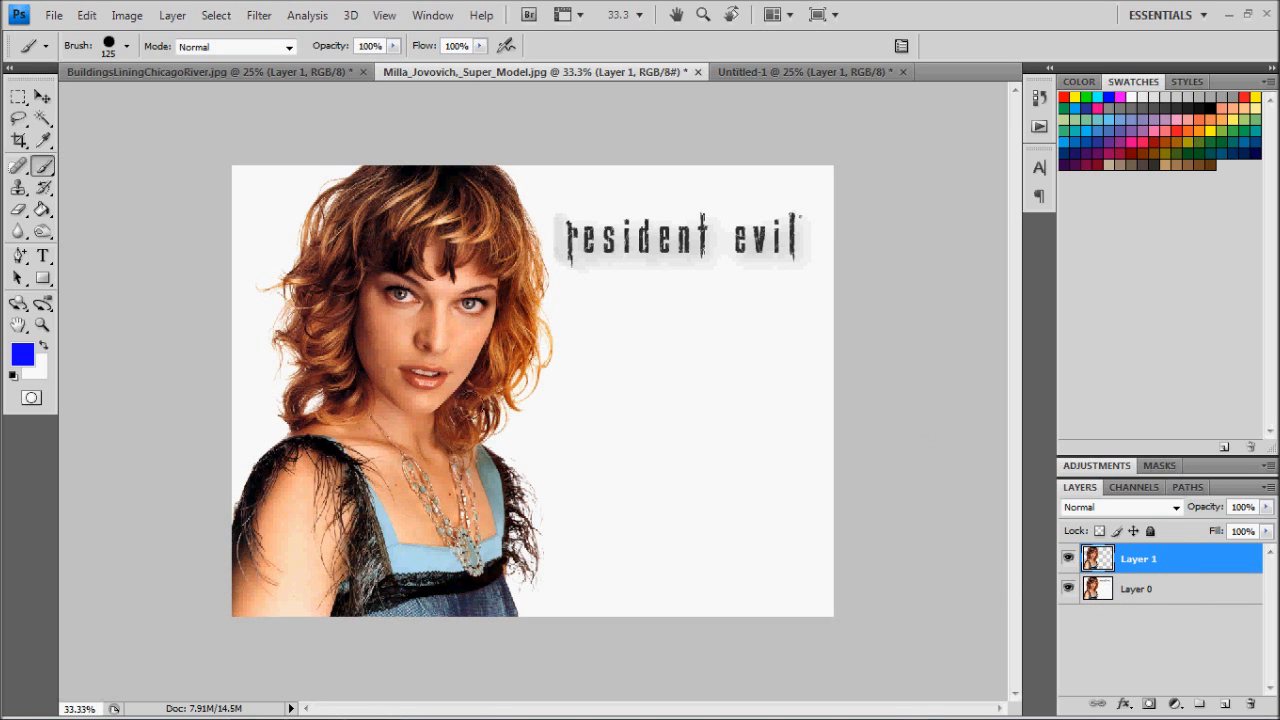
Step: Copy the cut-out woman from the entire canvas area of Layer 1 and paste her into the Untitled-1 skyline document
click(20, 96)
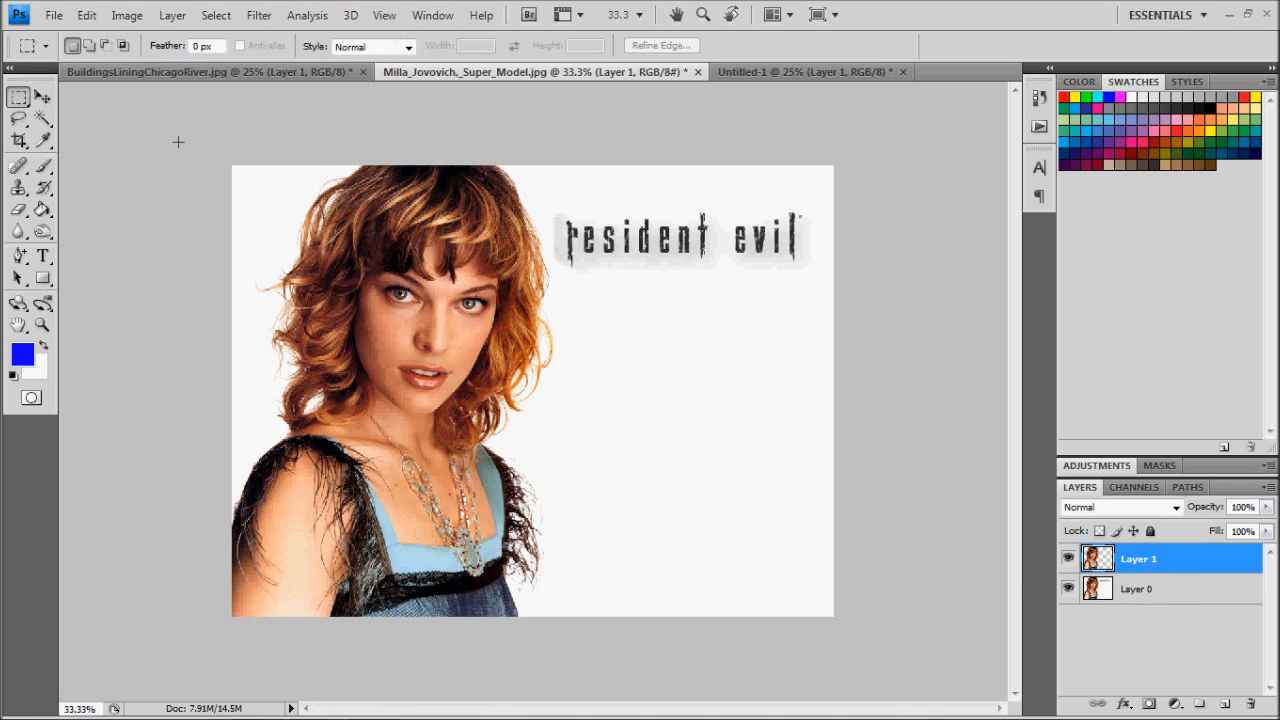
drag(165, 126, 1020, 673)
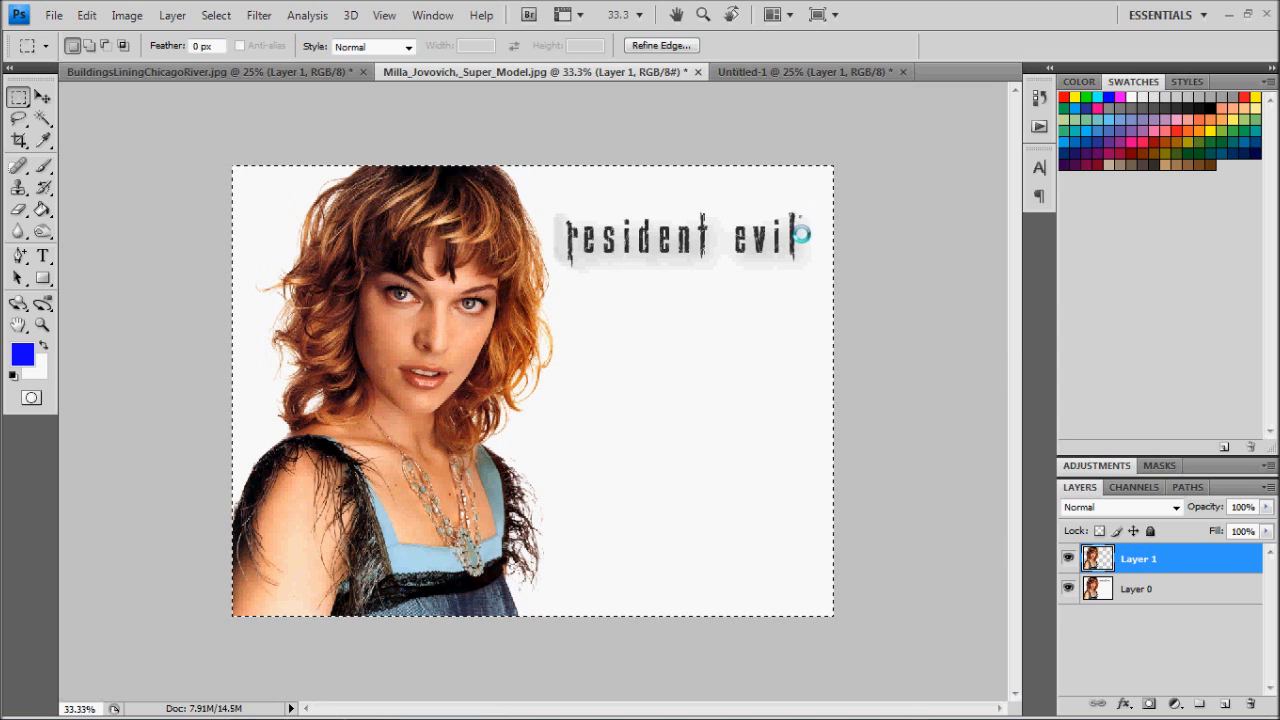
click(771, 75)
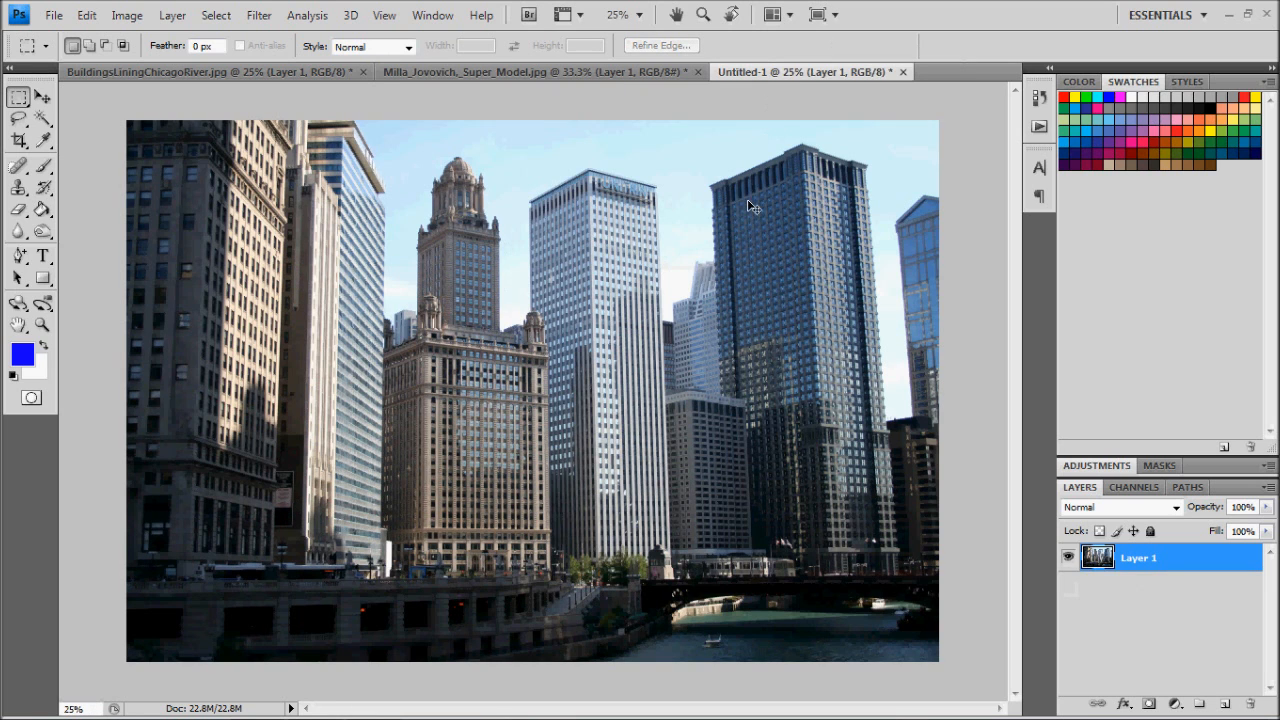
key(ctrl+v)
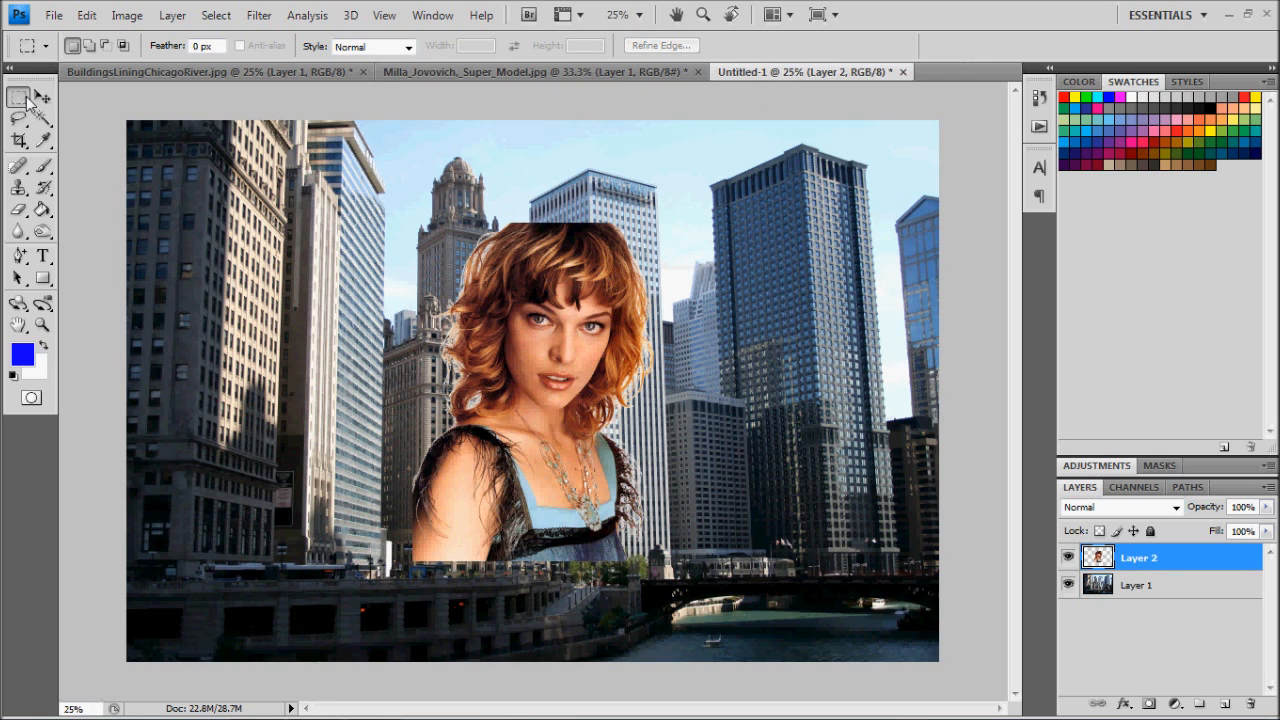
Step: Scale the pasted woman on Layer 2 to about 160.3% and move her to the left edge of the skyline photo
click(42, 96)
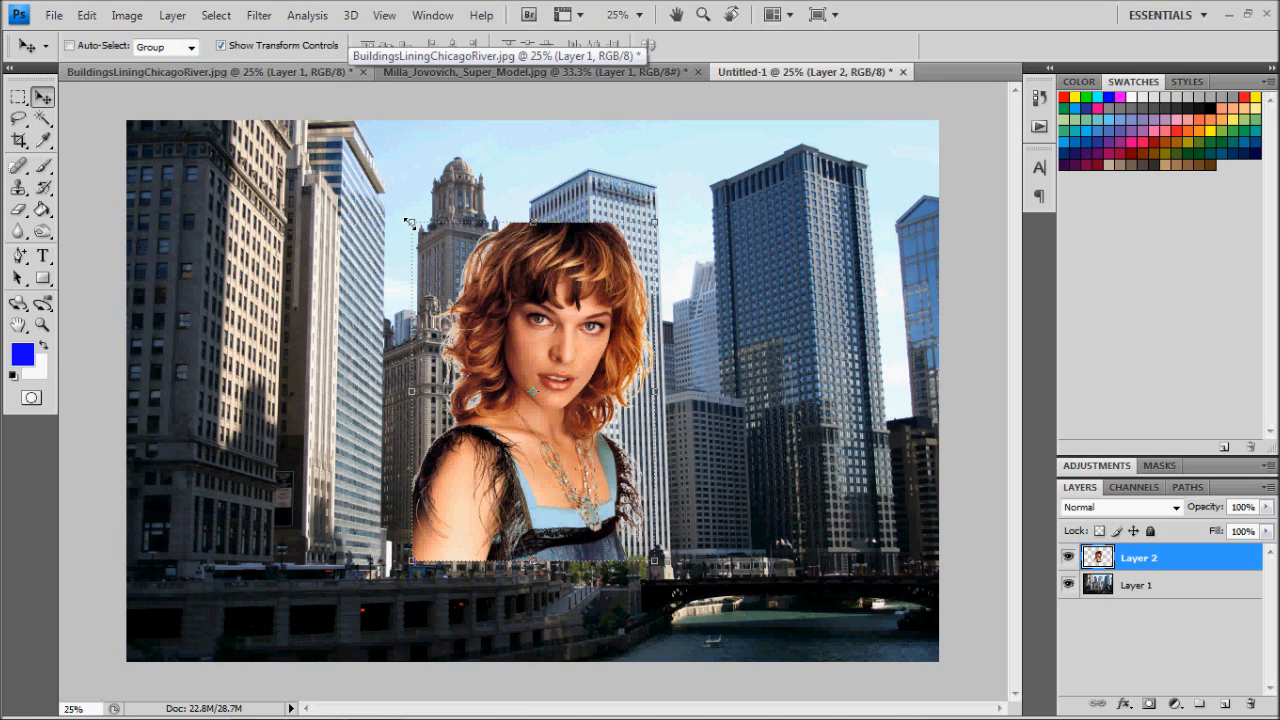
drag(411, 221, 294, 146)
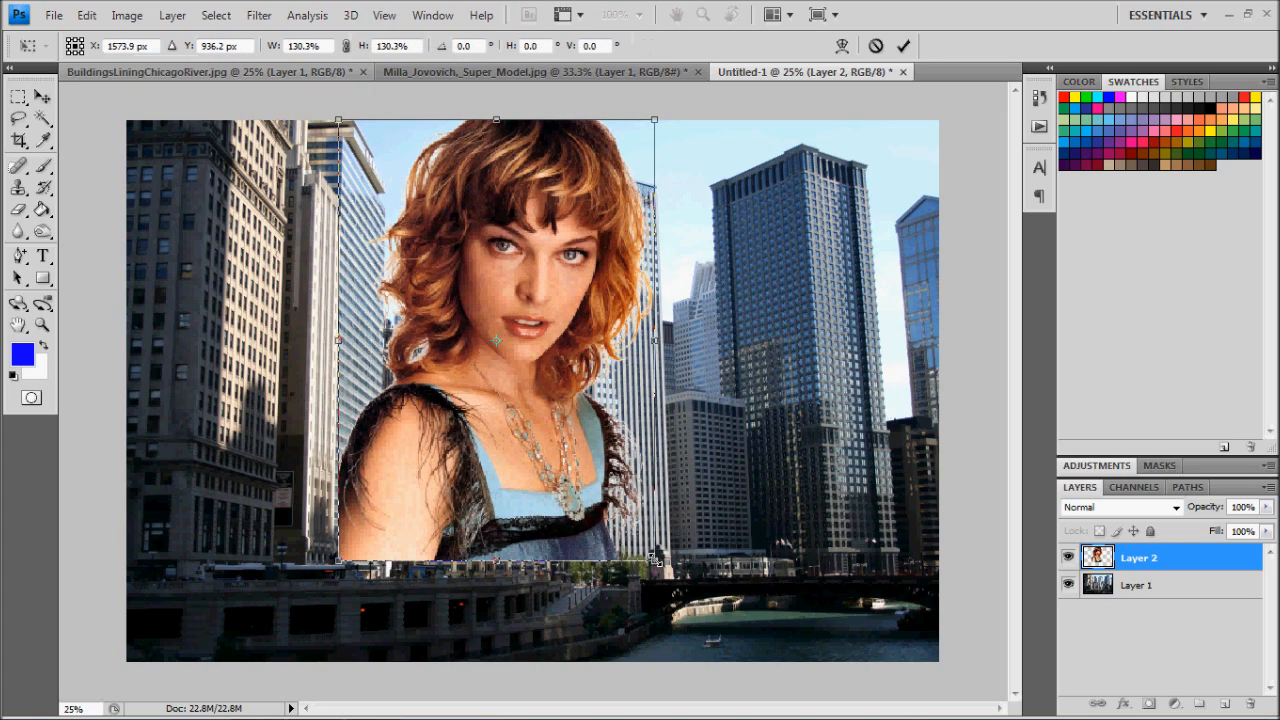
drag(655, 562, 746, 643)
click(42, 96)
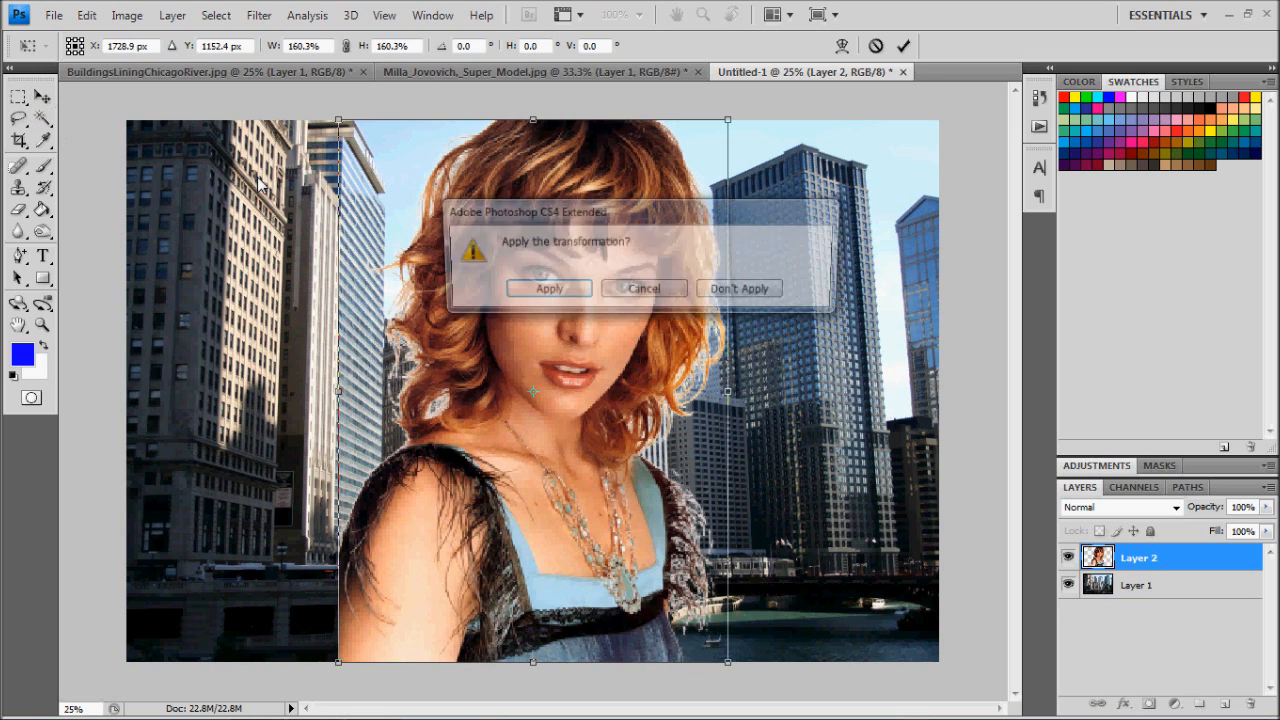
click(543, 287)
drag(572, 337, 373, 333)
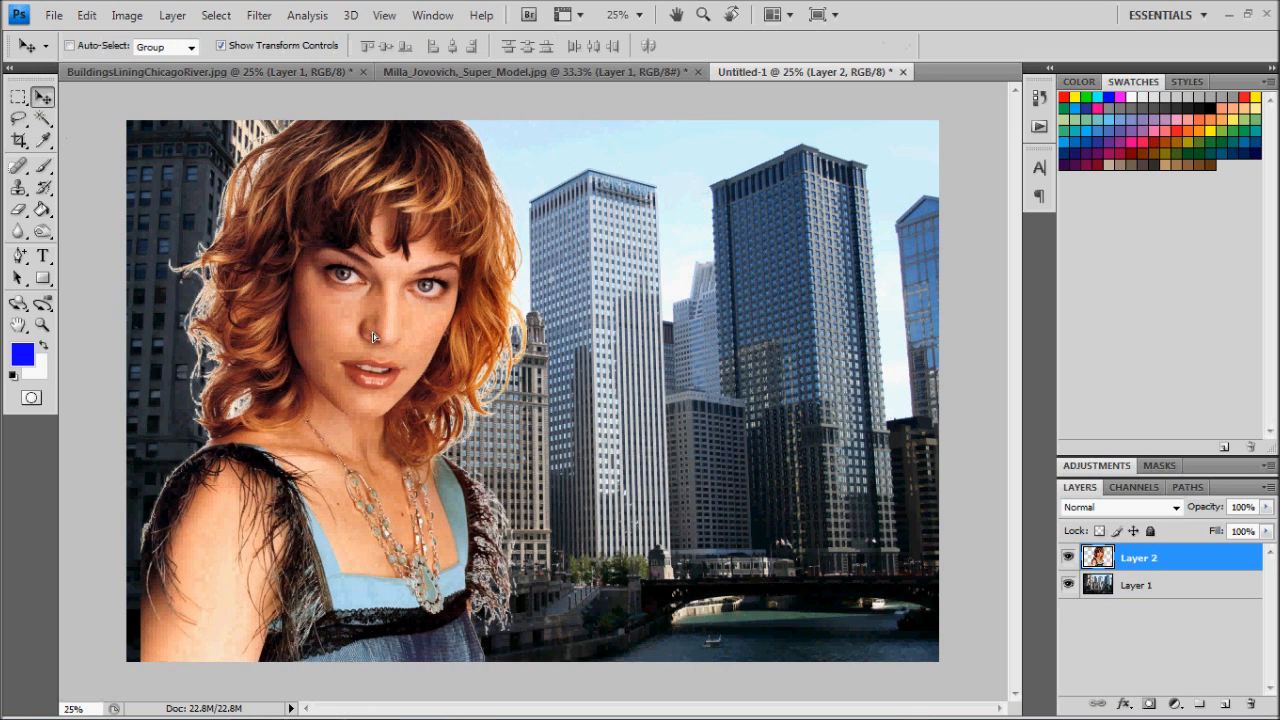
drag(354, 415, 342, 418)
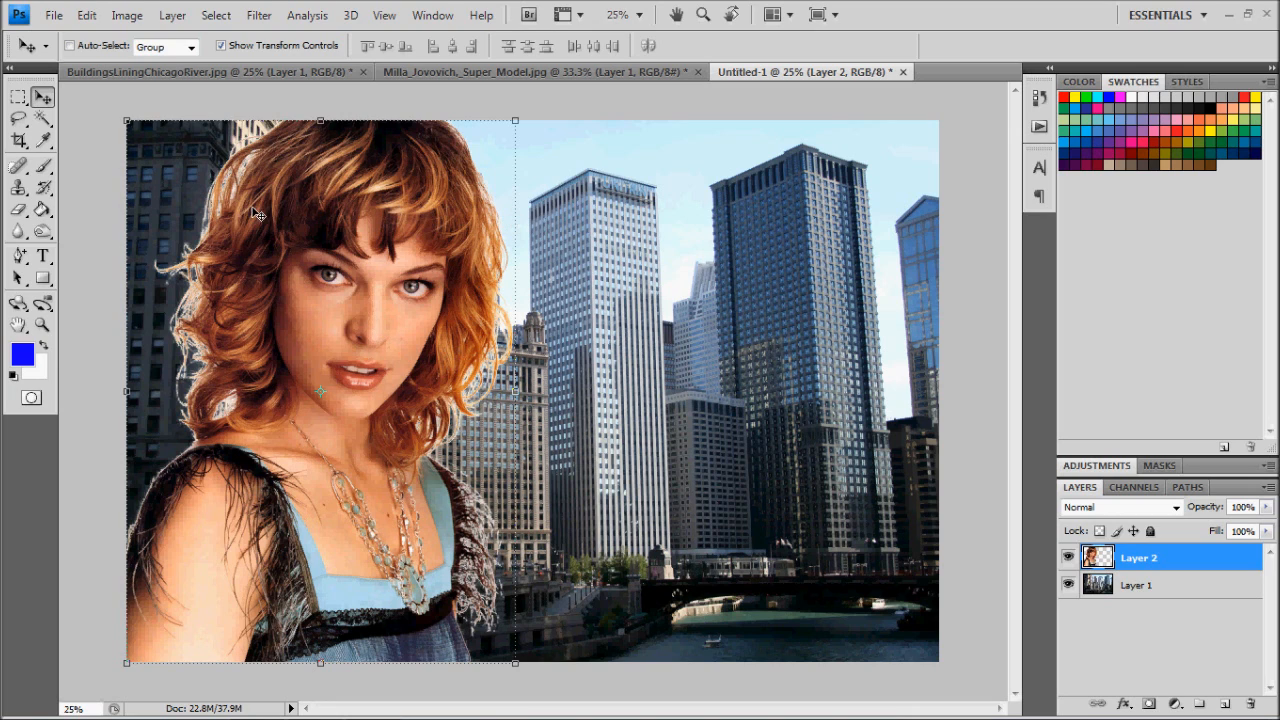
Step: Switch to the Milla_Jovovich portrait document and load its Alpha 2 channel as a selection
click(581, 72)
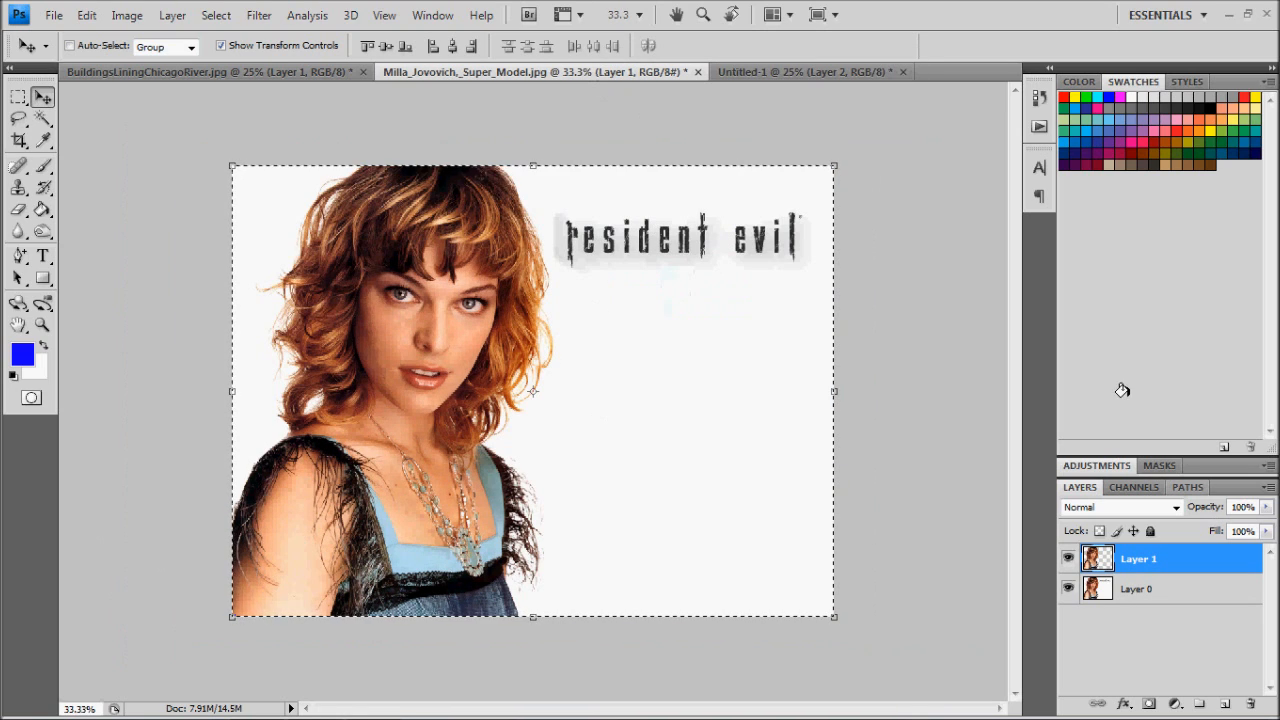
click(1134, 488)
click(1148, 652)
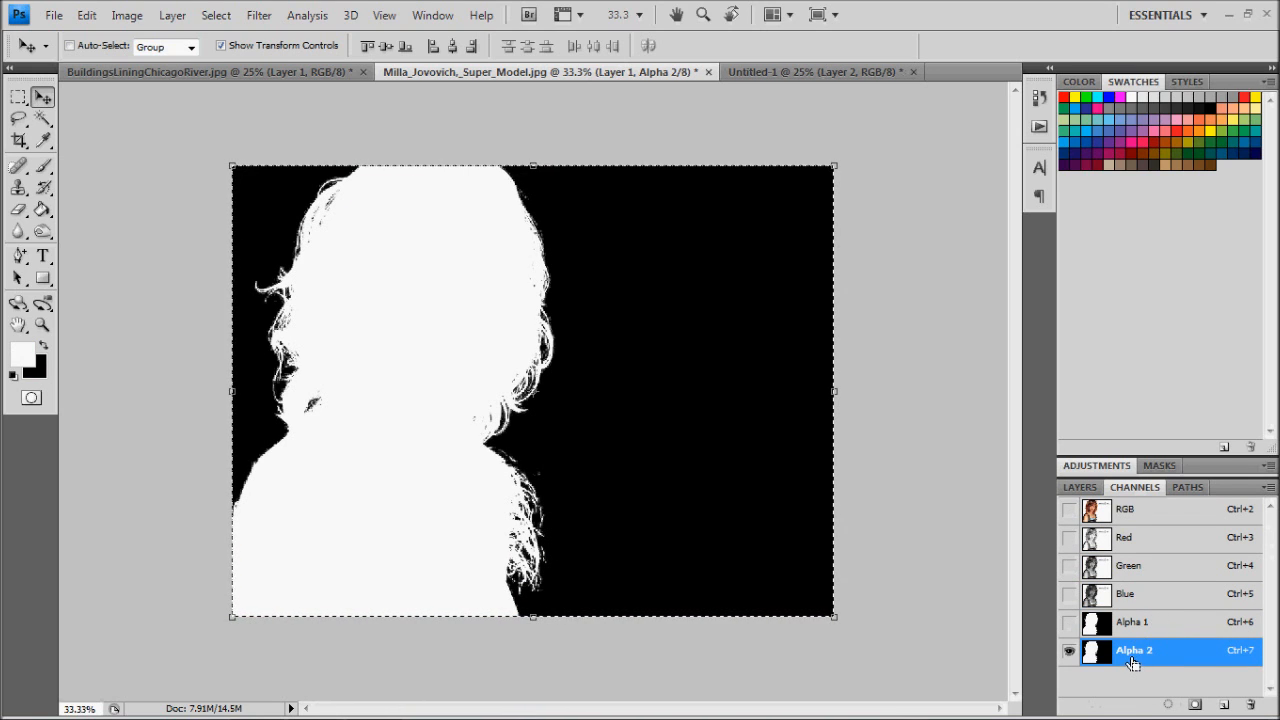
ctrl+click(1134, 657)
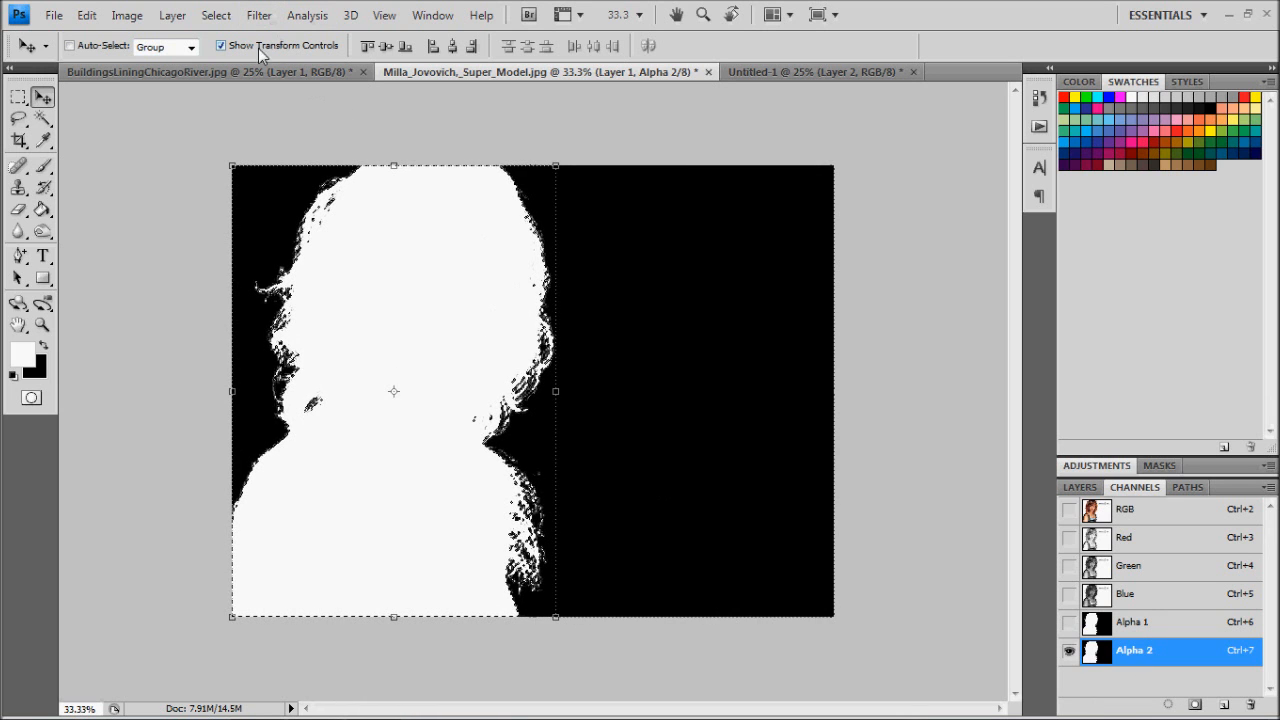
Step: Invert the selection and refine its edge with radius 1.0 px, contrast 0%, smooth 3, feather 2.0 px and contract/expand +3%
click(216, 15)
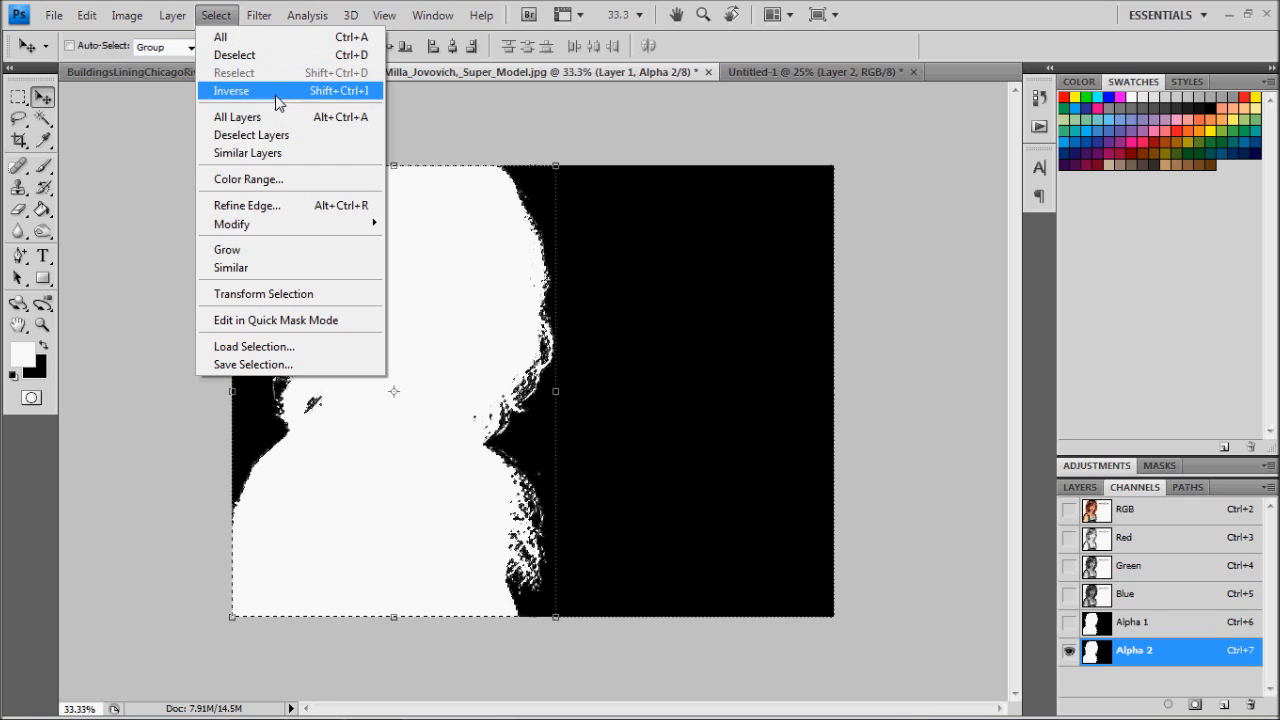
click(265, 90)
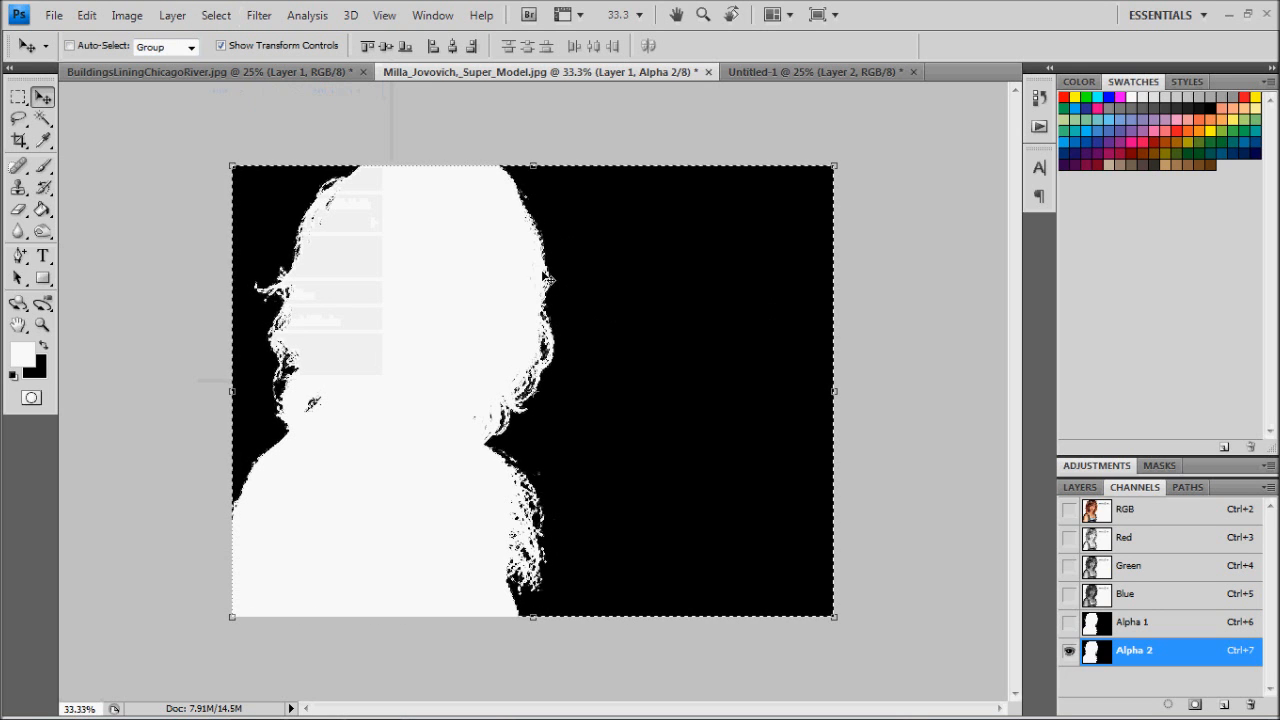
click(216, 15)
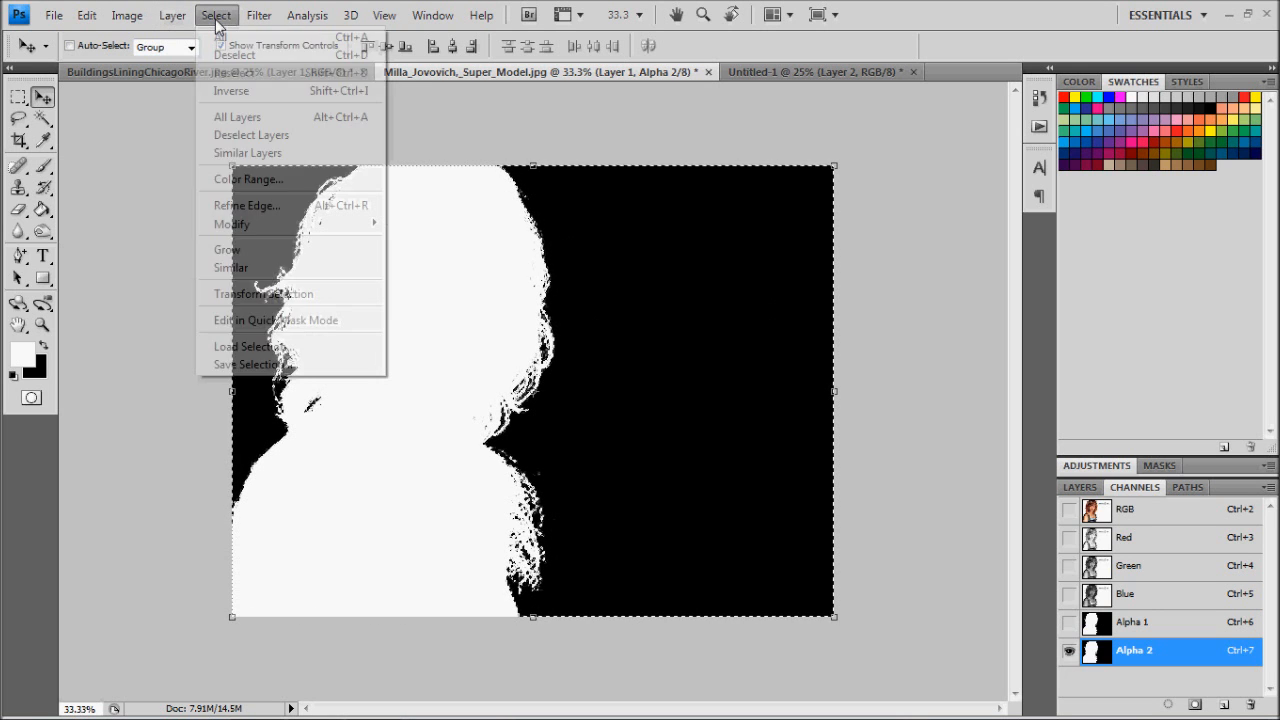
click(297, 205)
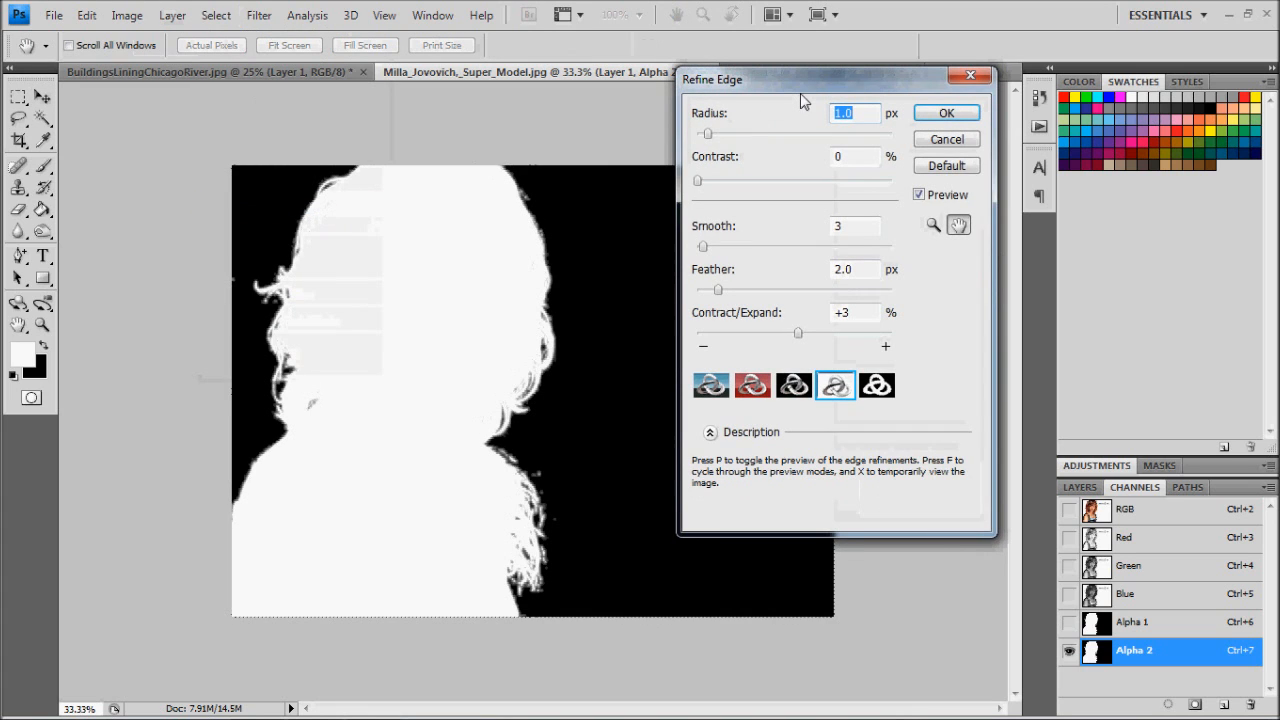
drag(813, 88, 856, 88)
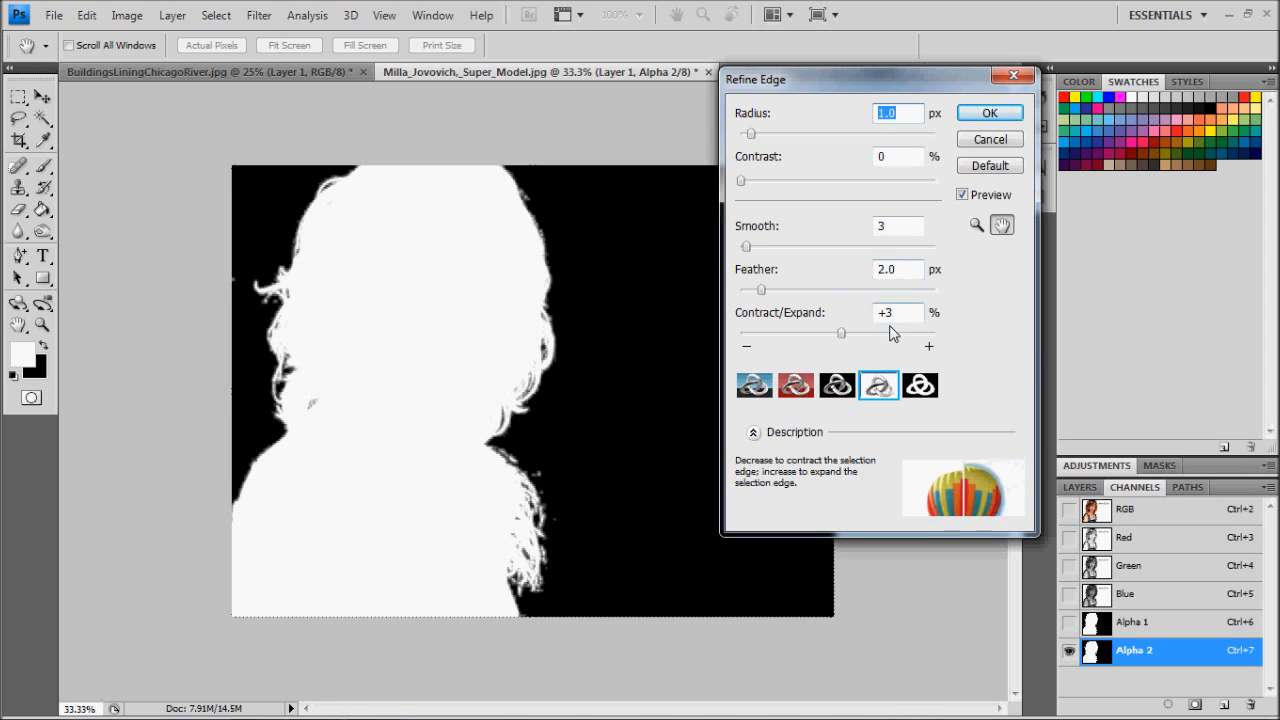
click(989, 113)
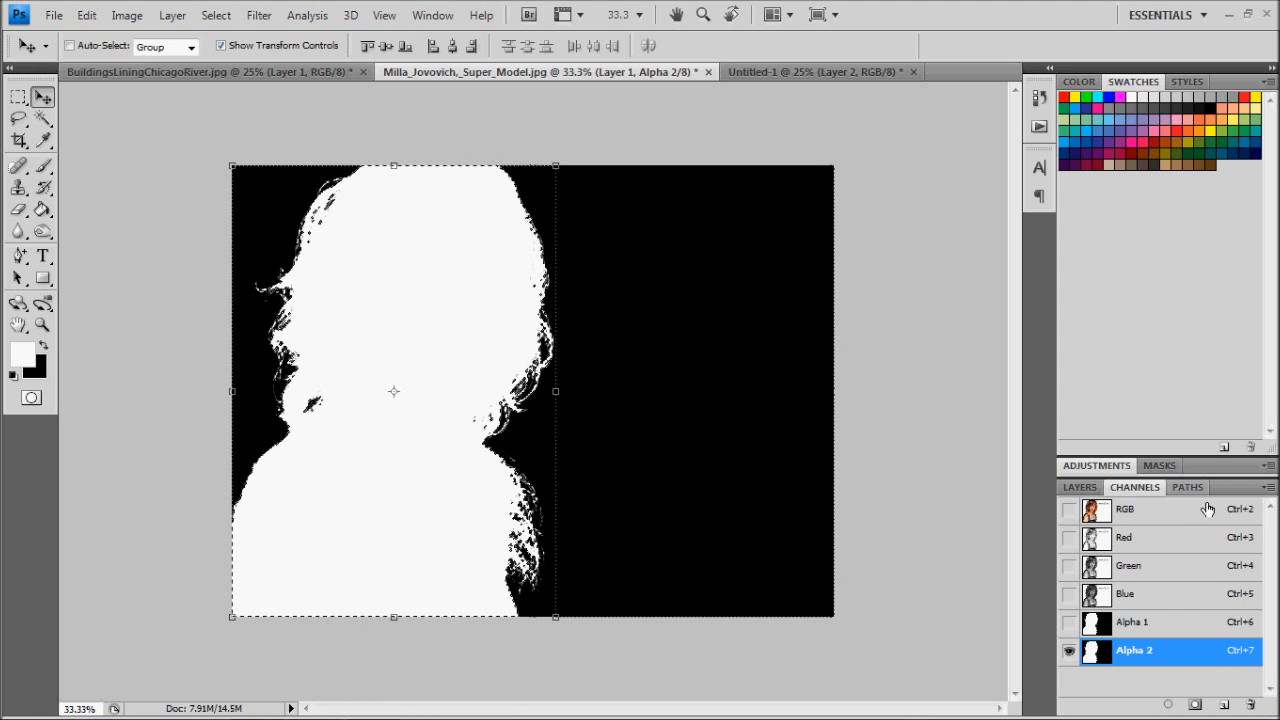
Step: Make Layer 0 the active layer in the portrait and copy the selected woman from it
click(1080, 487)
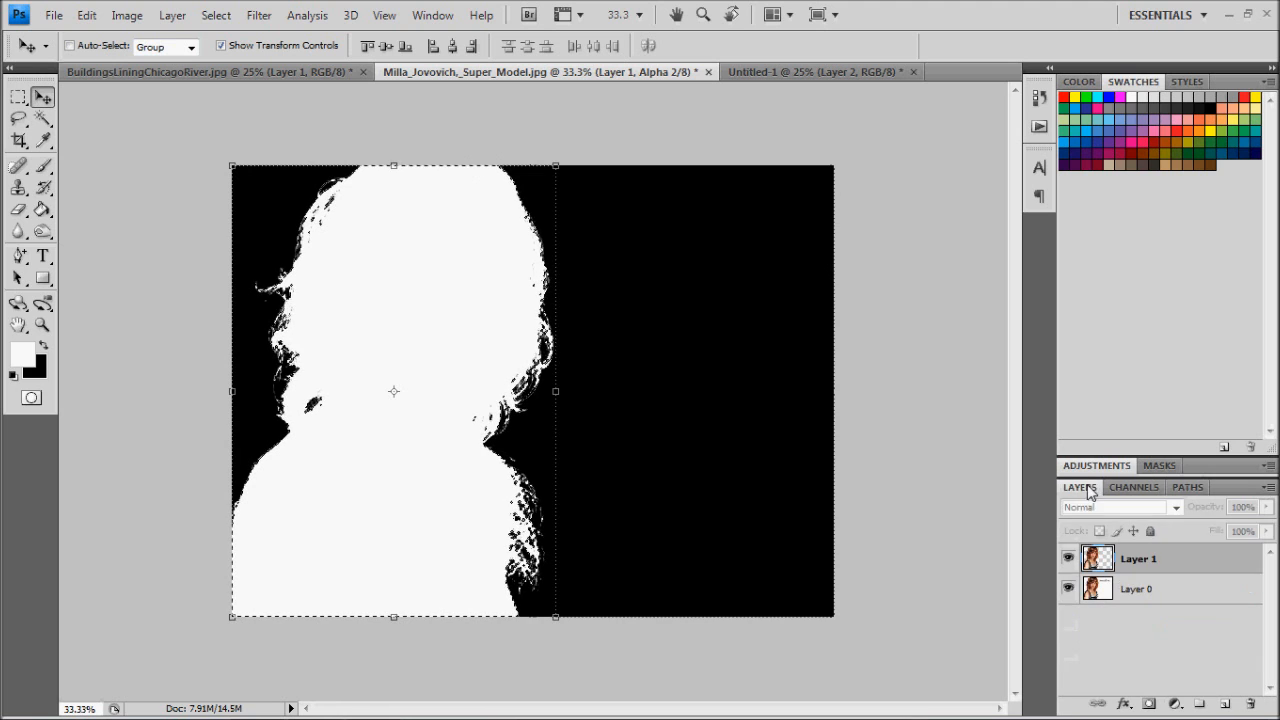
double_click(1135, 589)
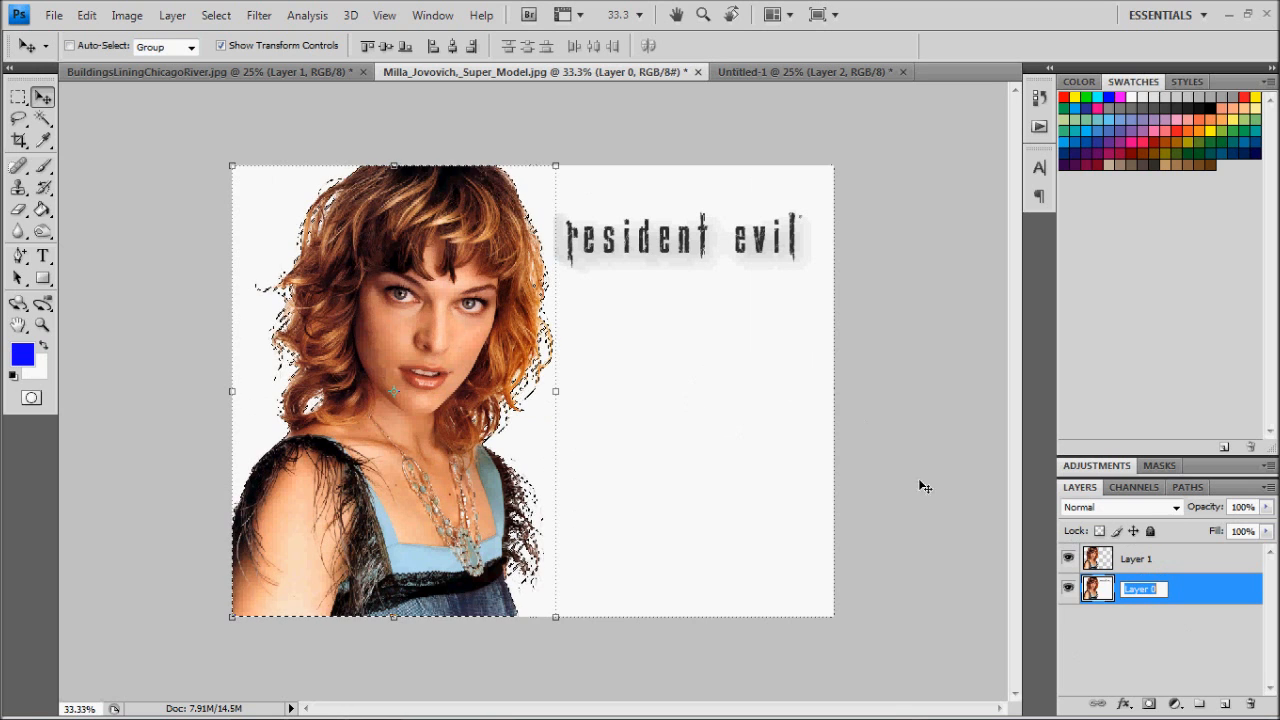
key(Return)
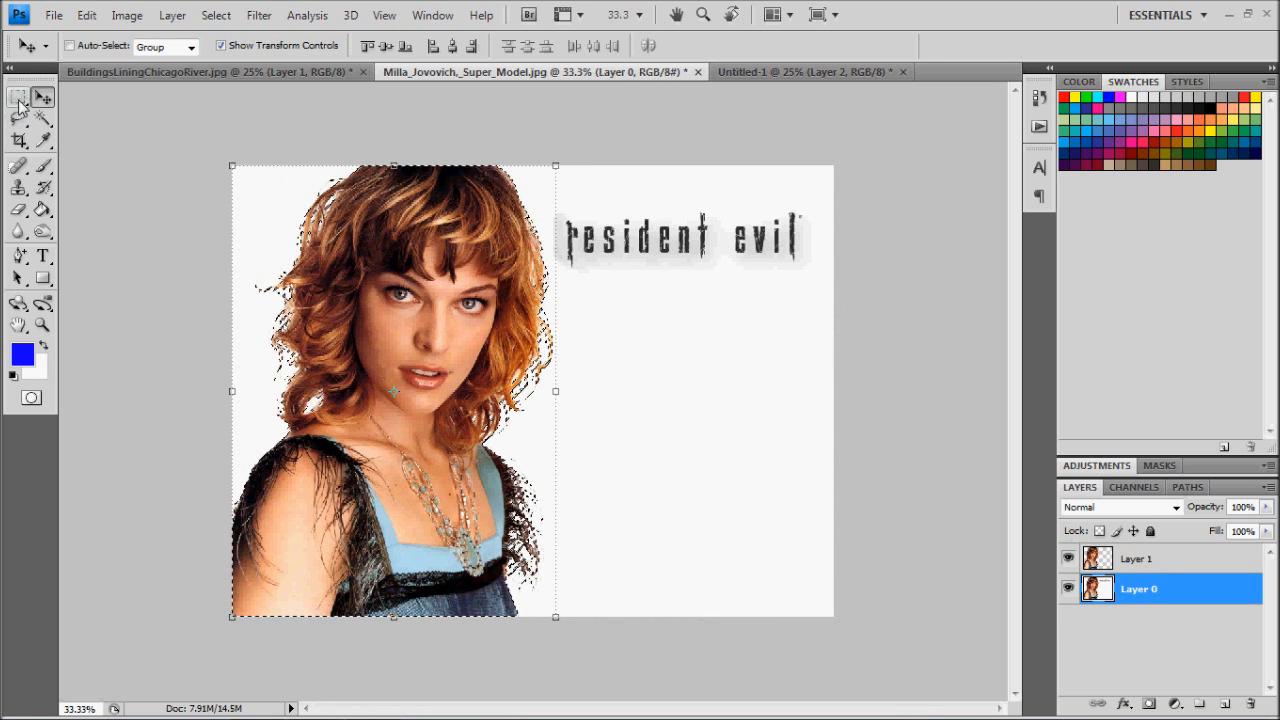
Step: Paste the refined cut-out into the Untitled-1 skyline document and delete the old cut-out on Layer 2
click(783, 70)
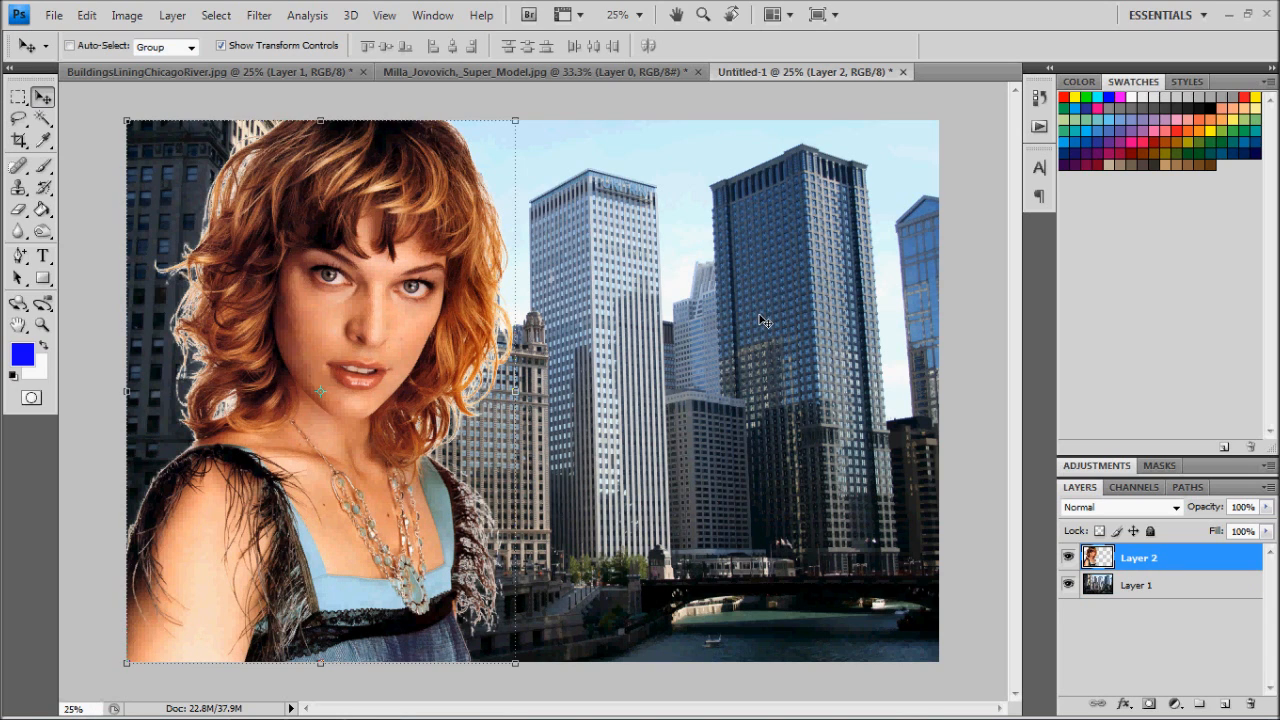
key(ctrl+v)
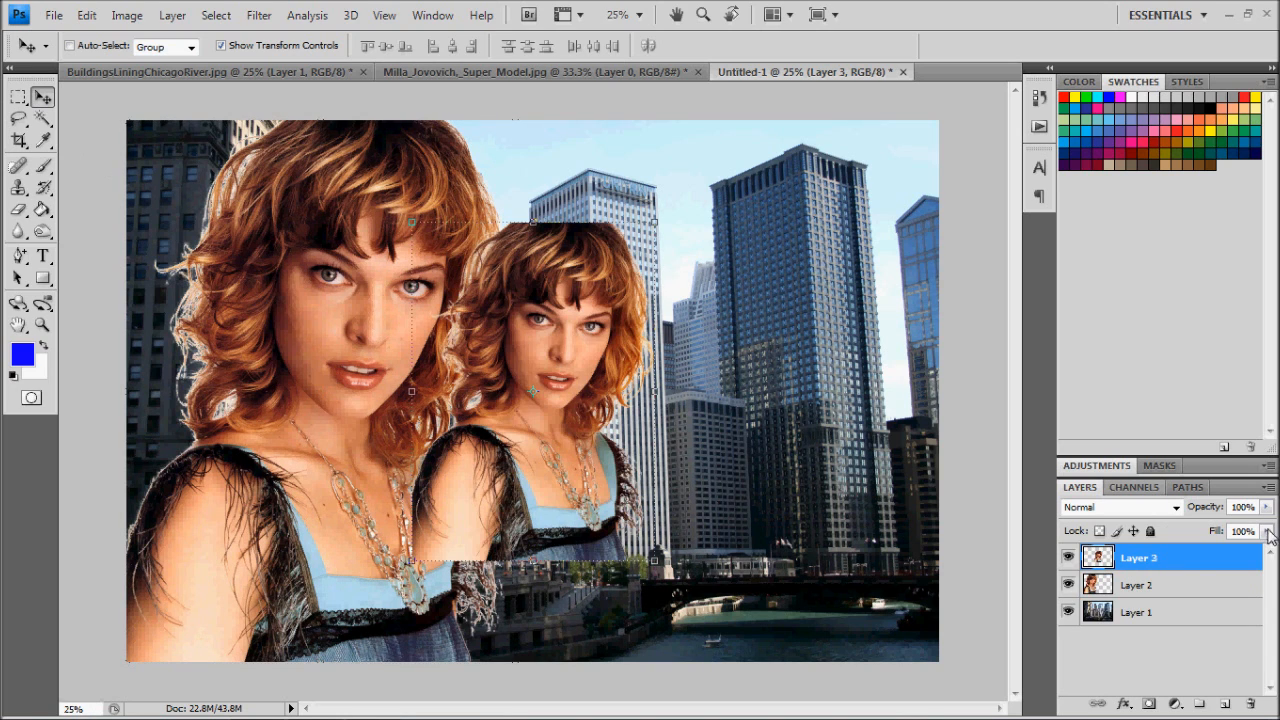
click(1140, 586)
key(Delete)
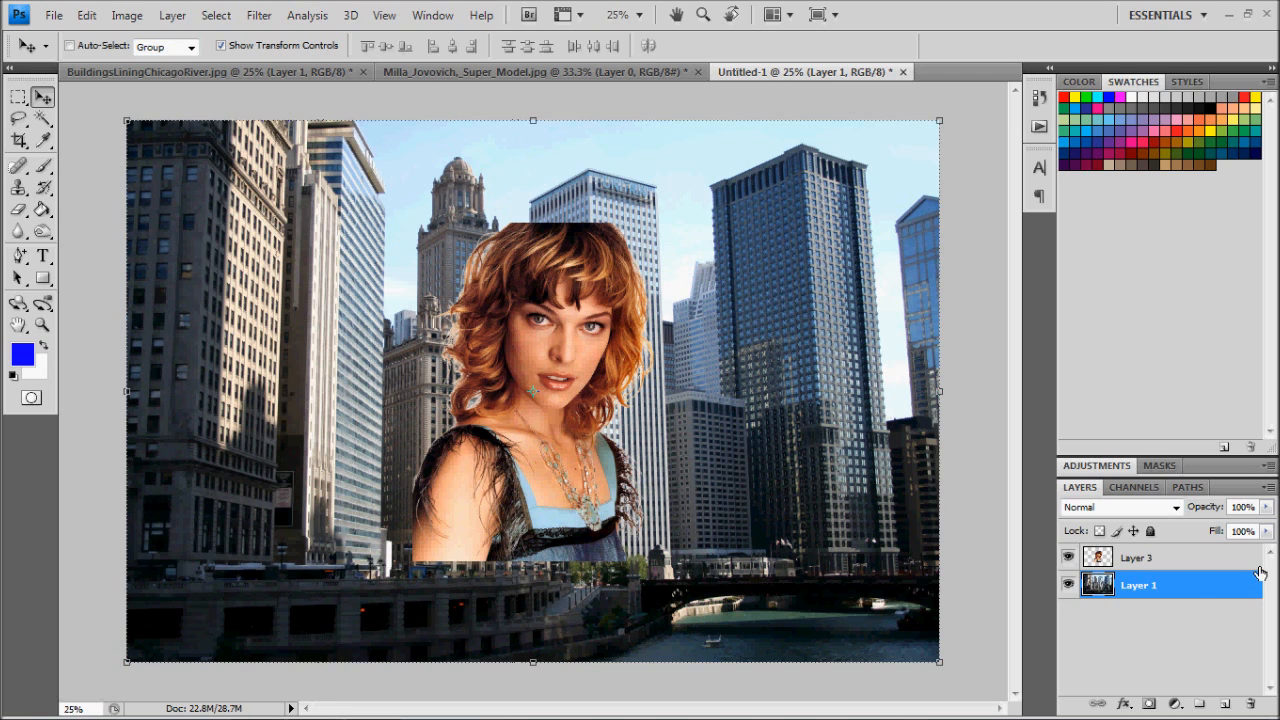
Step: Scale the woman on Layer 3 to about 160.6% and move her against the left edge of the skyline photo
click(1156, 558)
drag(655, 222, 742, 132)
drag(430, 587, 328, 661)
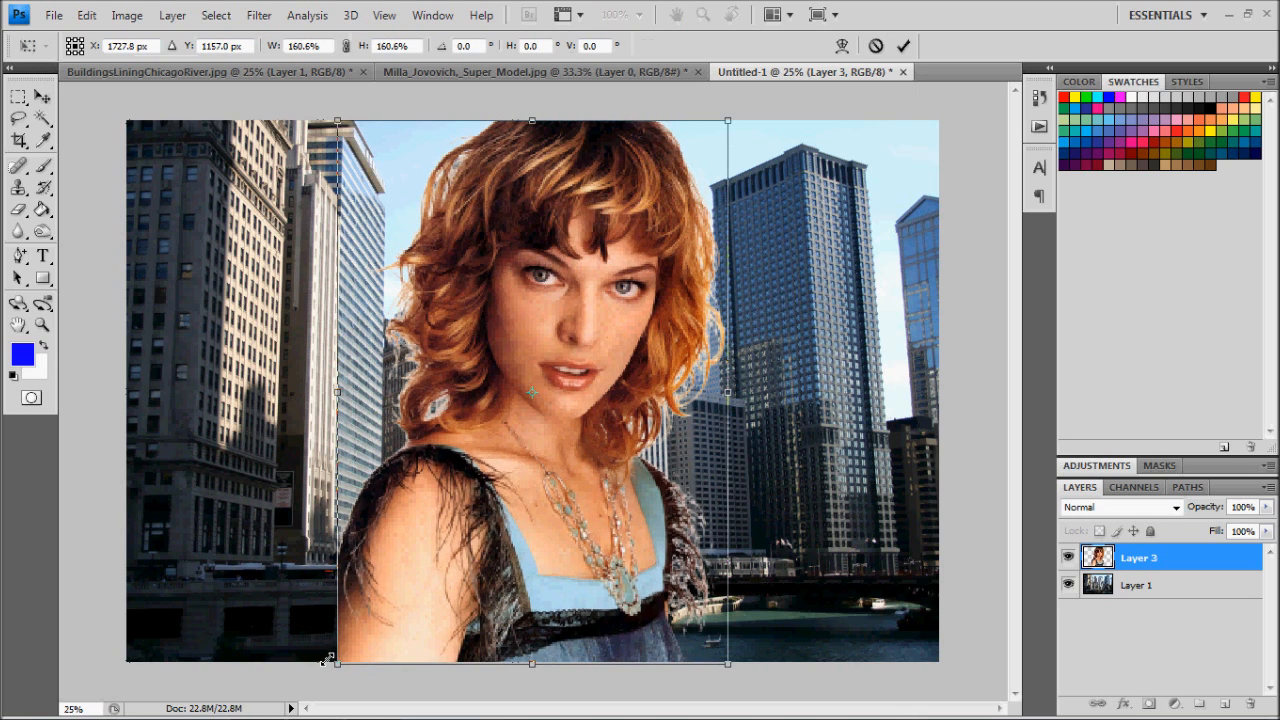
click(42, 96)
click(474, 289)
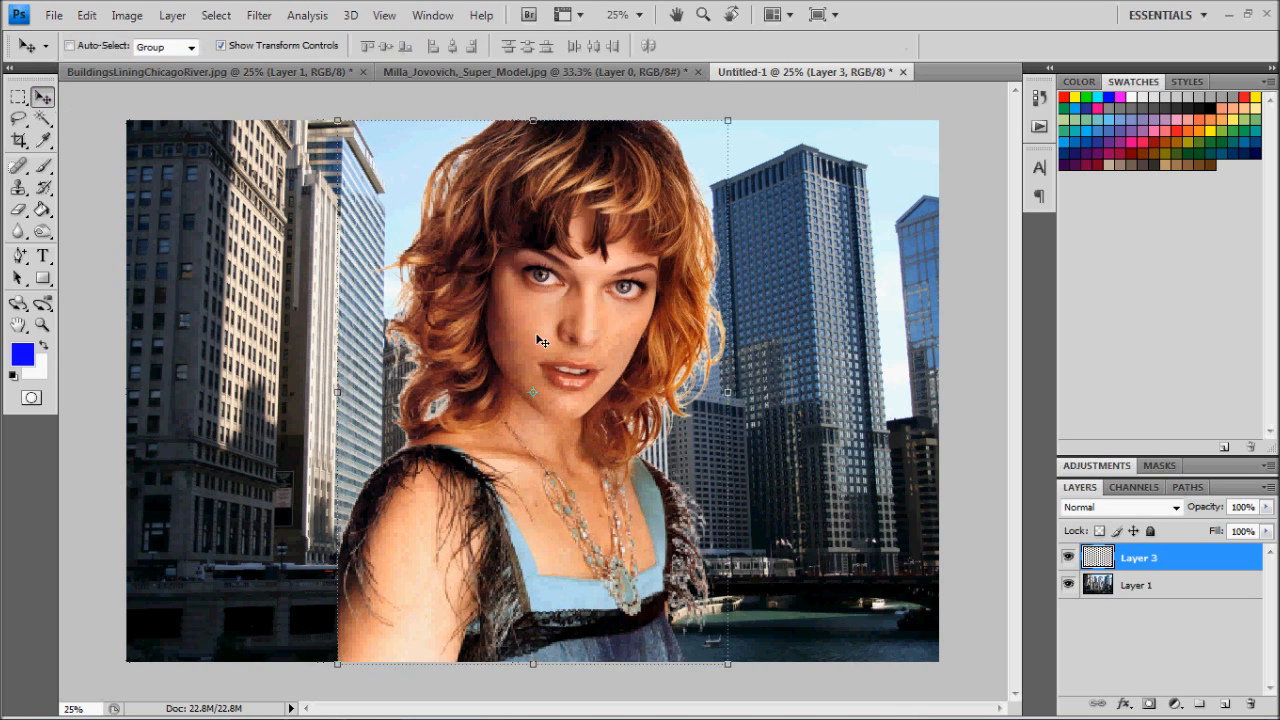
drag(514, 353, 361, 349)
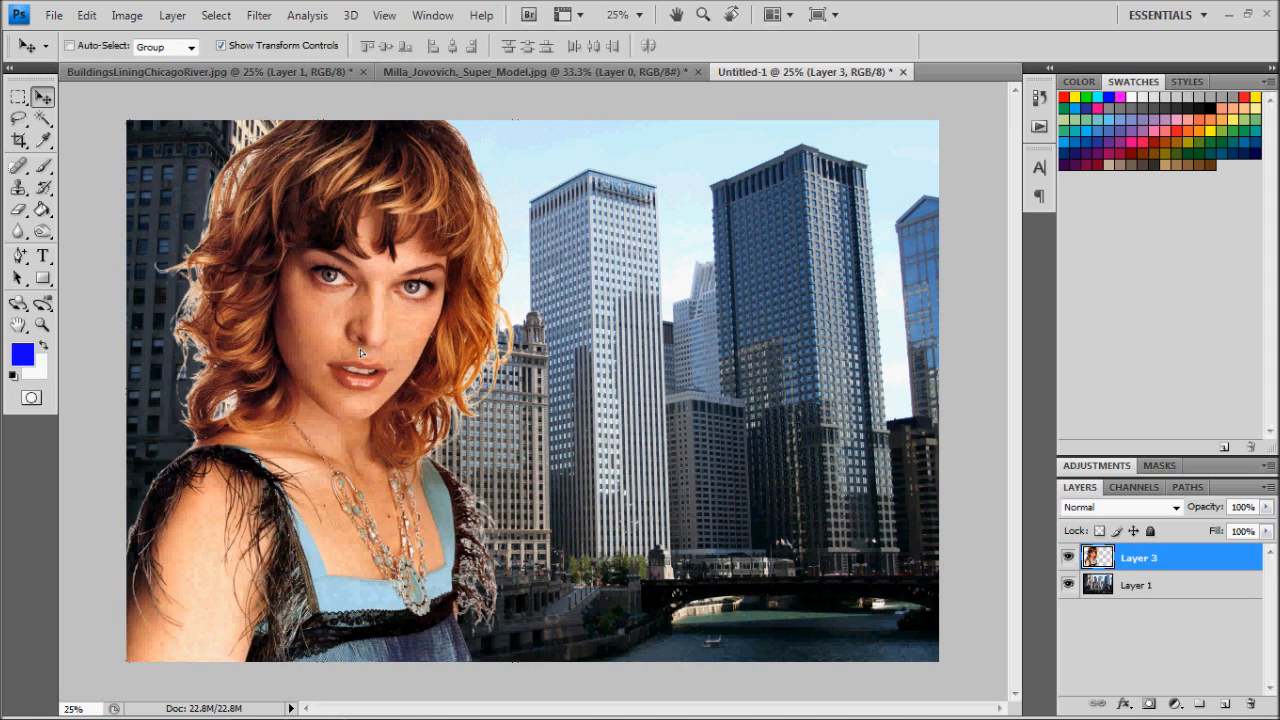
Step: Burn the light fringe along the left side of the woman's hair and shoulder with a 250 px brush, Midtones range and 50% exposure
click(42, 232)
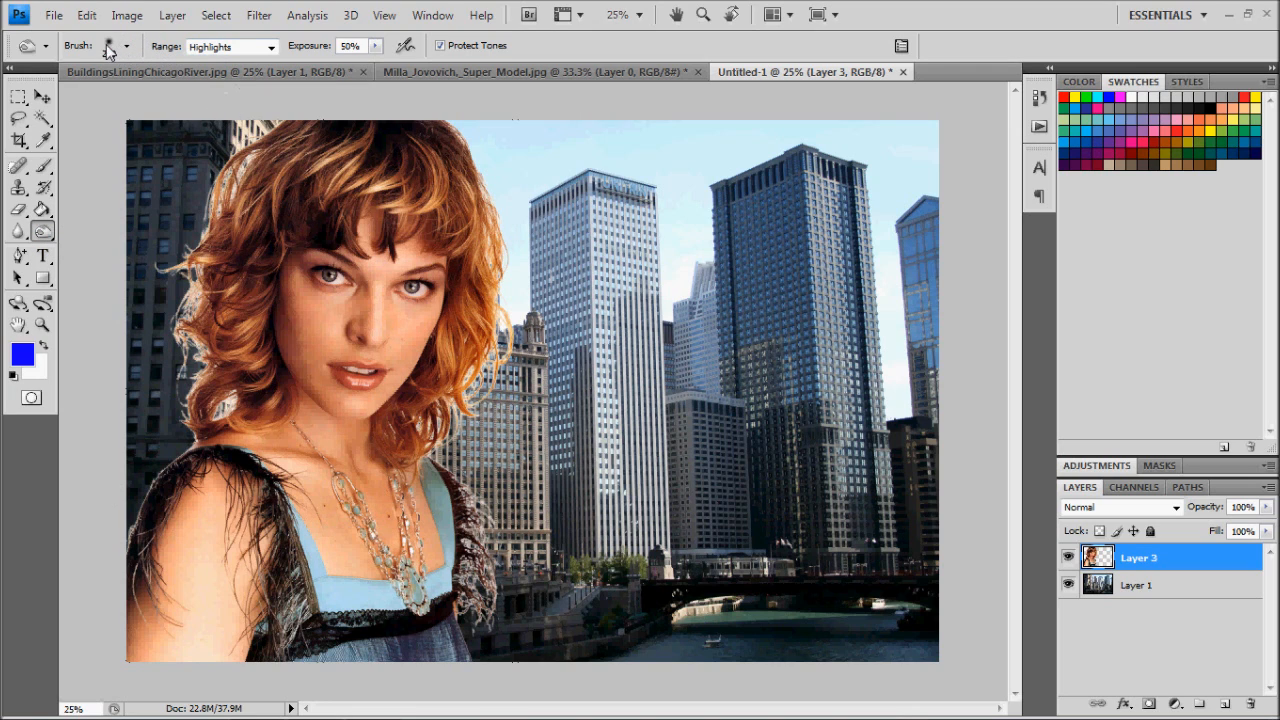
click(124, 47)
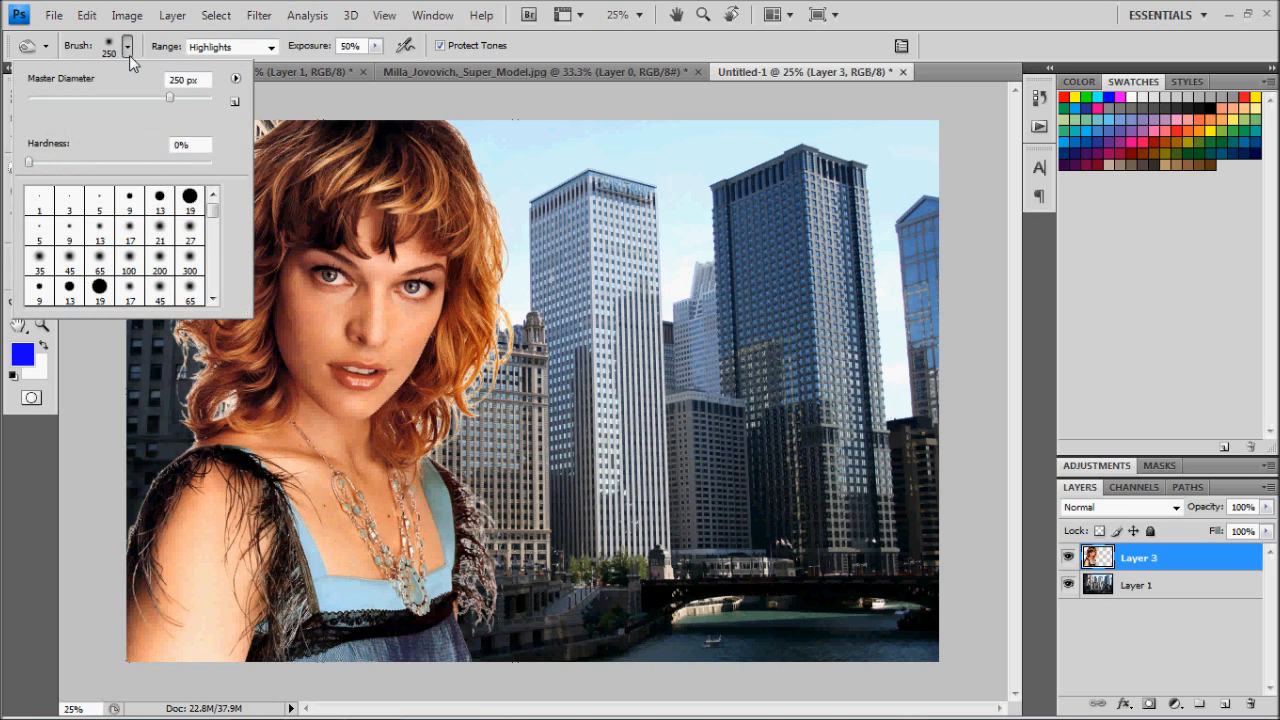
click(233, 48)
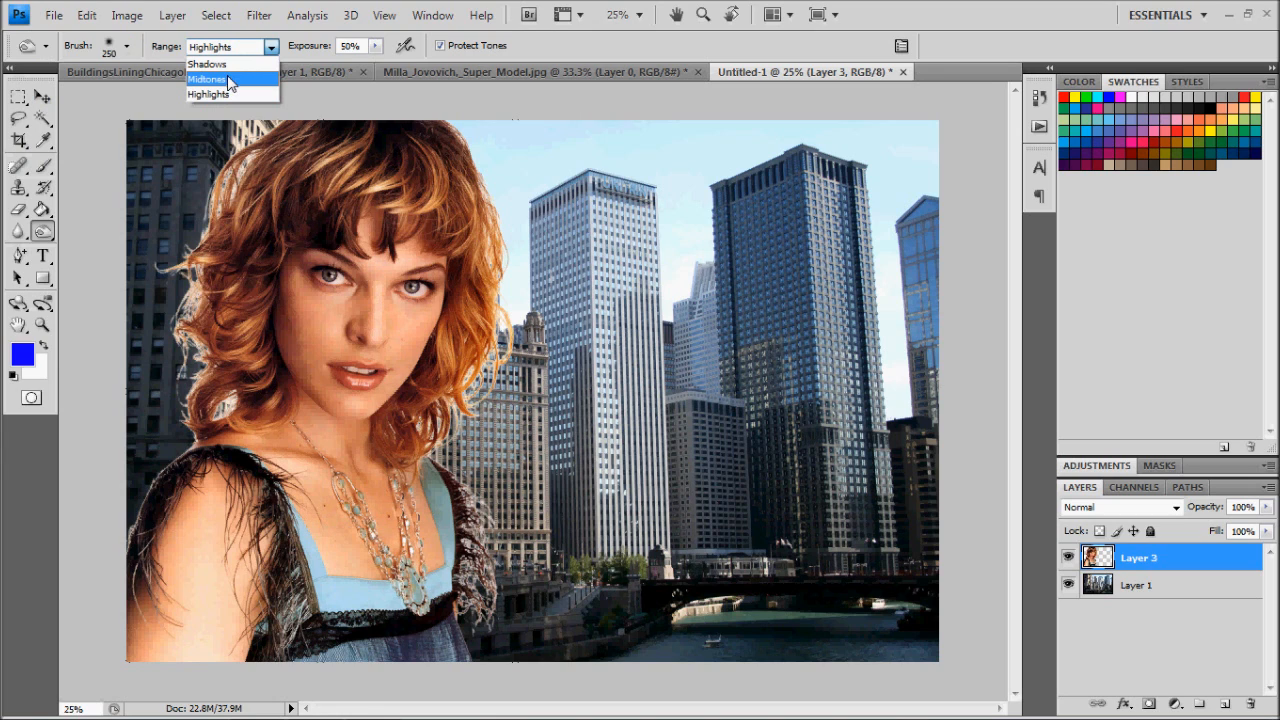
click(229, 80)
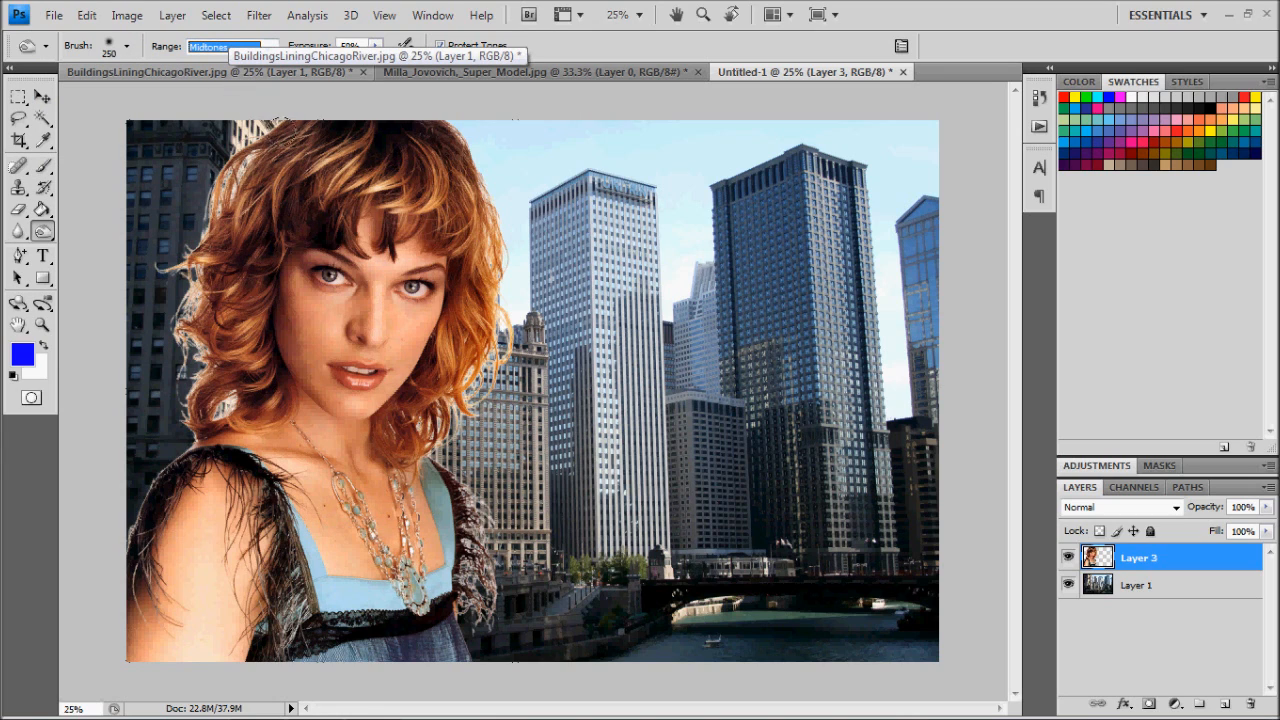
mouse_move(279, 120)
mouse_down()
mouse_move(207, 170)
mouse_move(172, 320)
mouse_move(182, 370)
mouse_move(172, 293)
mouse_move(167, 427)
mouse_move(100, 486)
mouse_up()
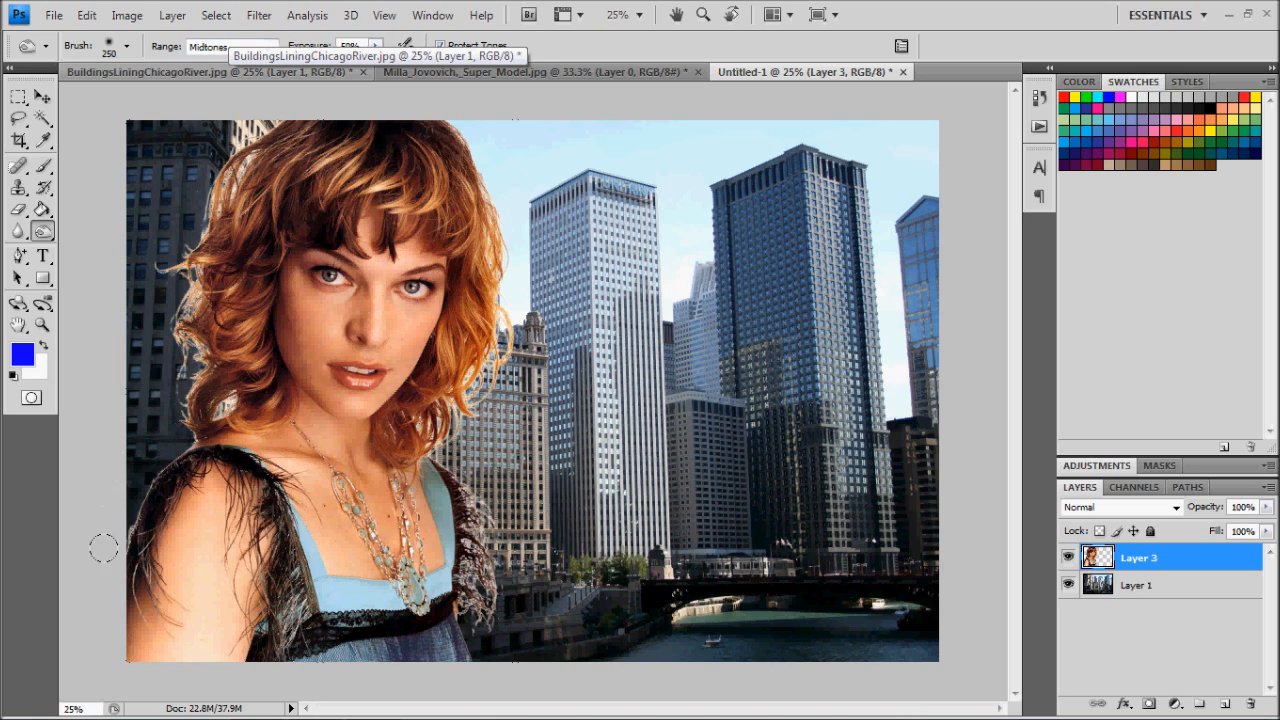
Step: Burn the Midtones along the right edge of the woman's hair and feathered sleeve to darken the pale fringe
mouse_move(493, 322)
mouse_down()
mouse_move(495, 181)
mouse_move(497, 210)
mouse_move(481, 163)
mouse_move(491, 226)
mouse_move(488, 189)
mouse_up()
mouse_move(497, 253)
mouse_down()
mouse_move(497, 315)
mouse_move(452, 442)
mouse_move(475, 478)
mouse_move(497, 234)
mouse_up()
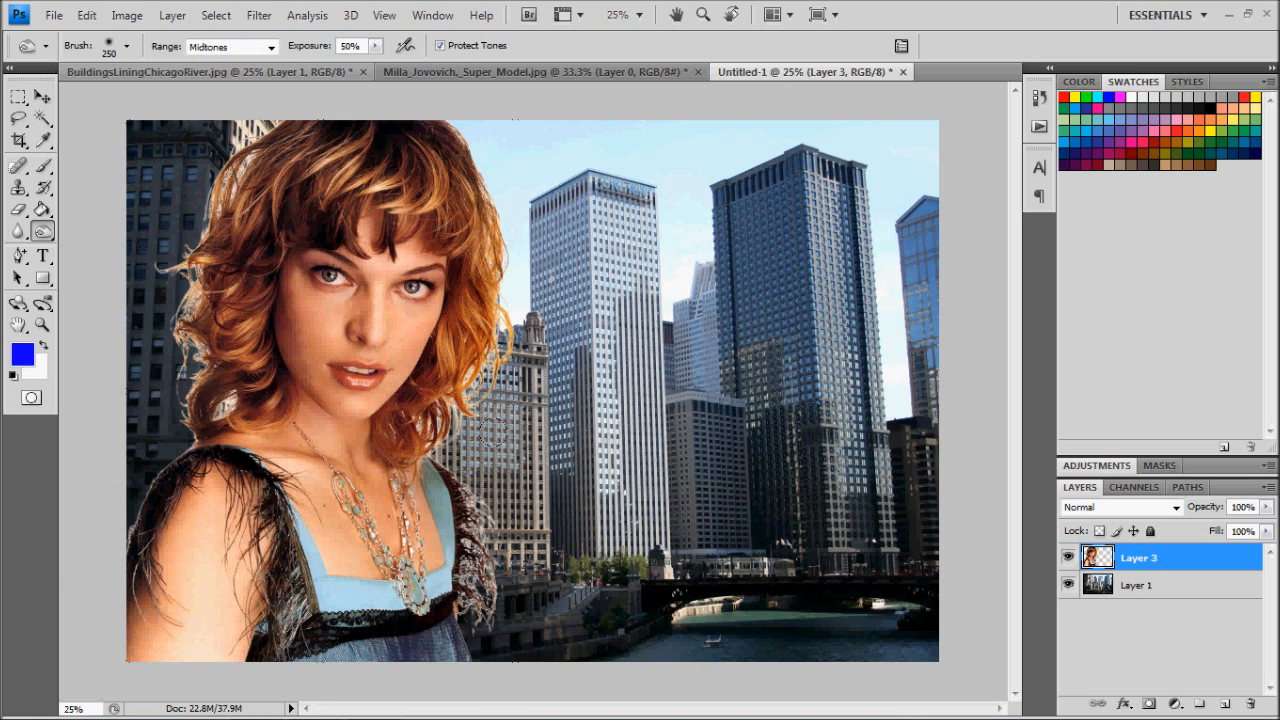
mouse_move(490, 433)
mouse_down()
mouse_move(472, 512)
mouse_move(477, 645)
mouse_move(509, 645)
mouse_move(483, 566)
mouse_move(455, 660)
mouse_move(470, 530)
mouse_up()
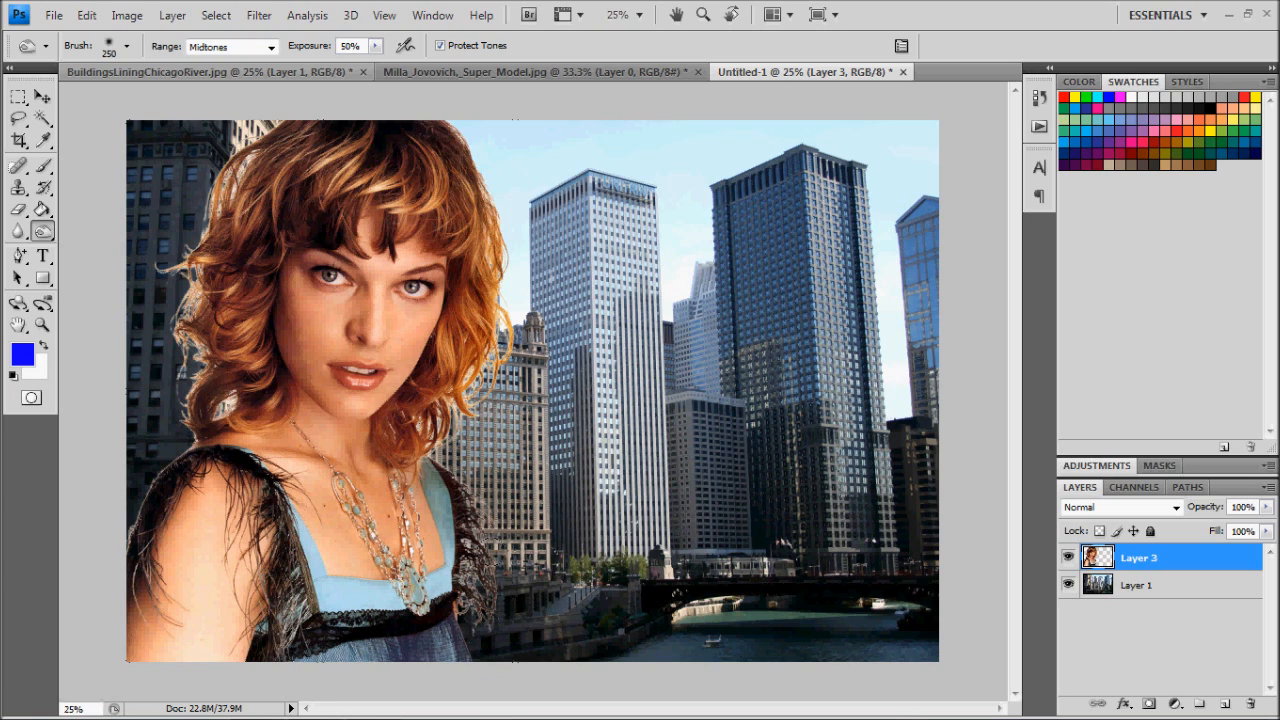
drag(488, 575, 488, 258)
drag(470, 160, 465, 130)
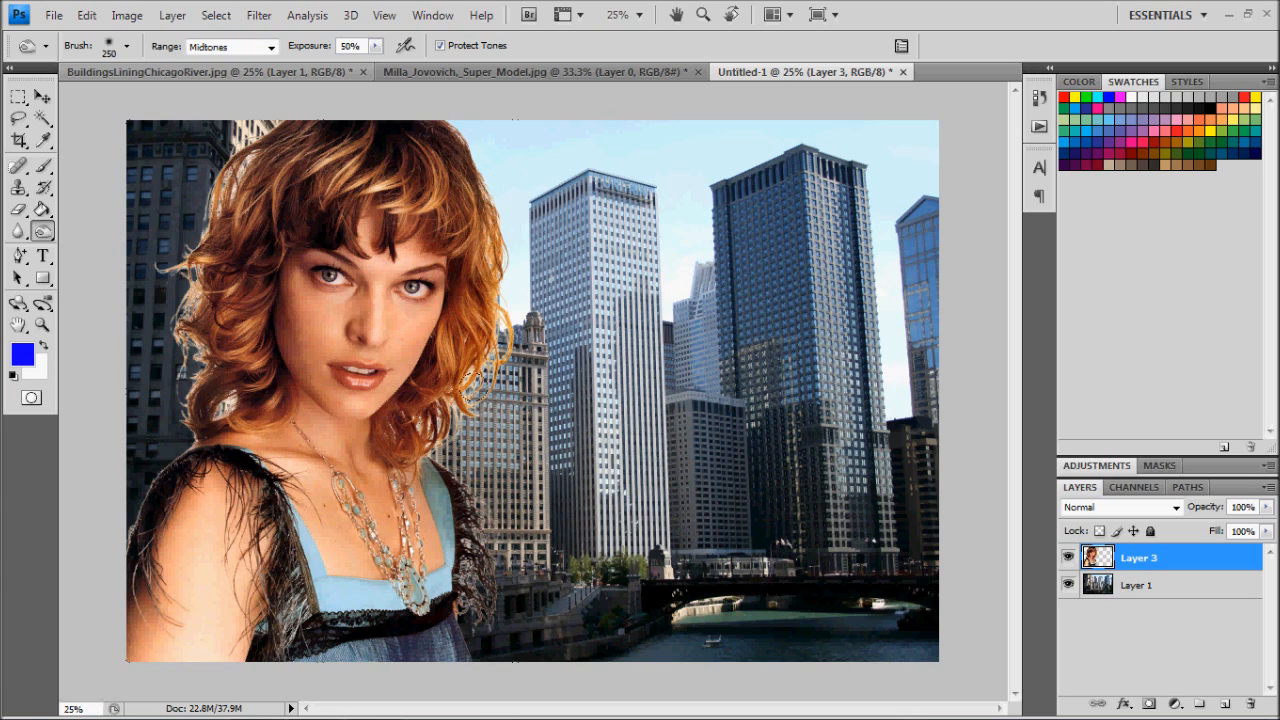
drag(473, 385, 432, 470)
mouse_move(473, 383)
mouse_down()
mouse_move(481, 257)
mouse_move(491, 281)
mouse_up()
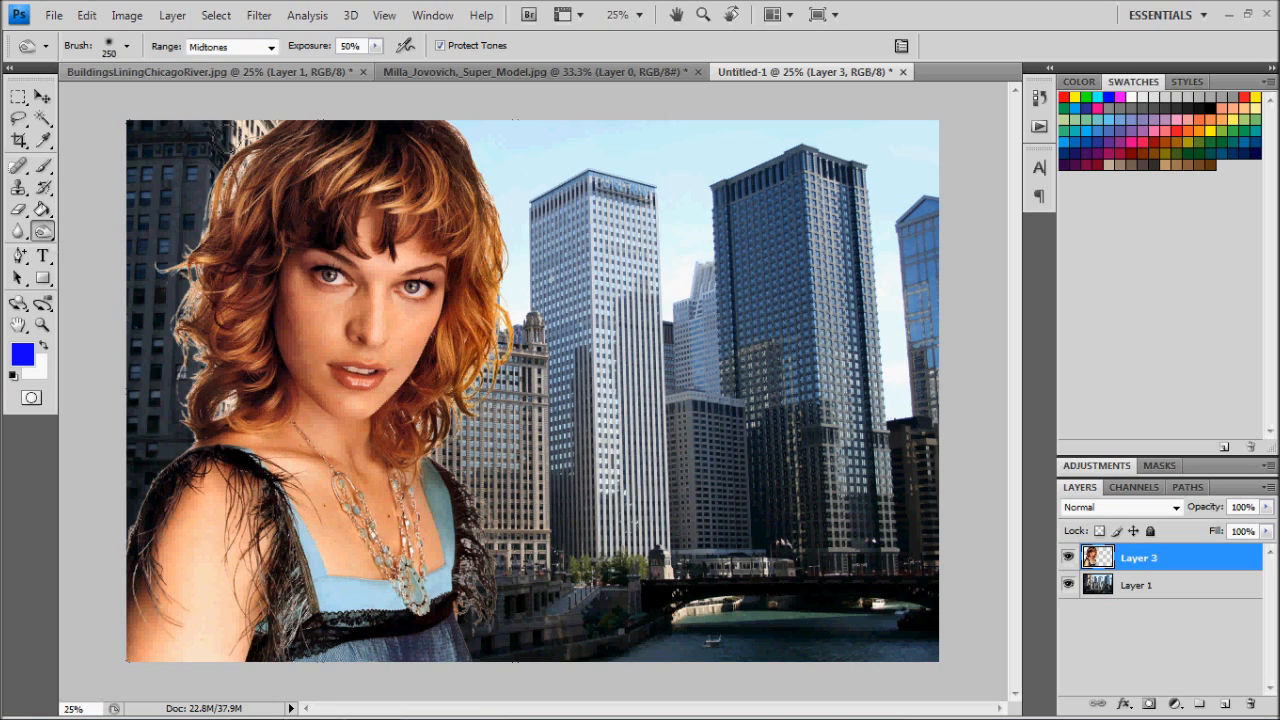
Step: Burn the left hair edge further, switching the range to Highlights to darken the remaining white fringe
mouse_move(228, 139)
mouse_down()
mouse_move(203, 300)
mouse_move(189, 270)
mouse_move(196, 357)
mouse_move(222, 400)
mouse_move(155, 148)
mouse_up()
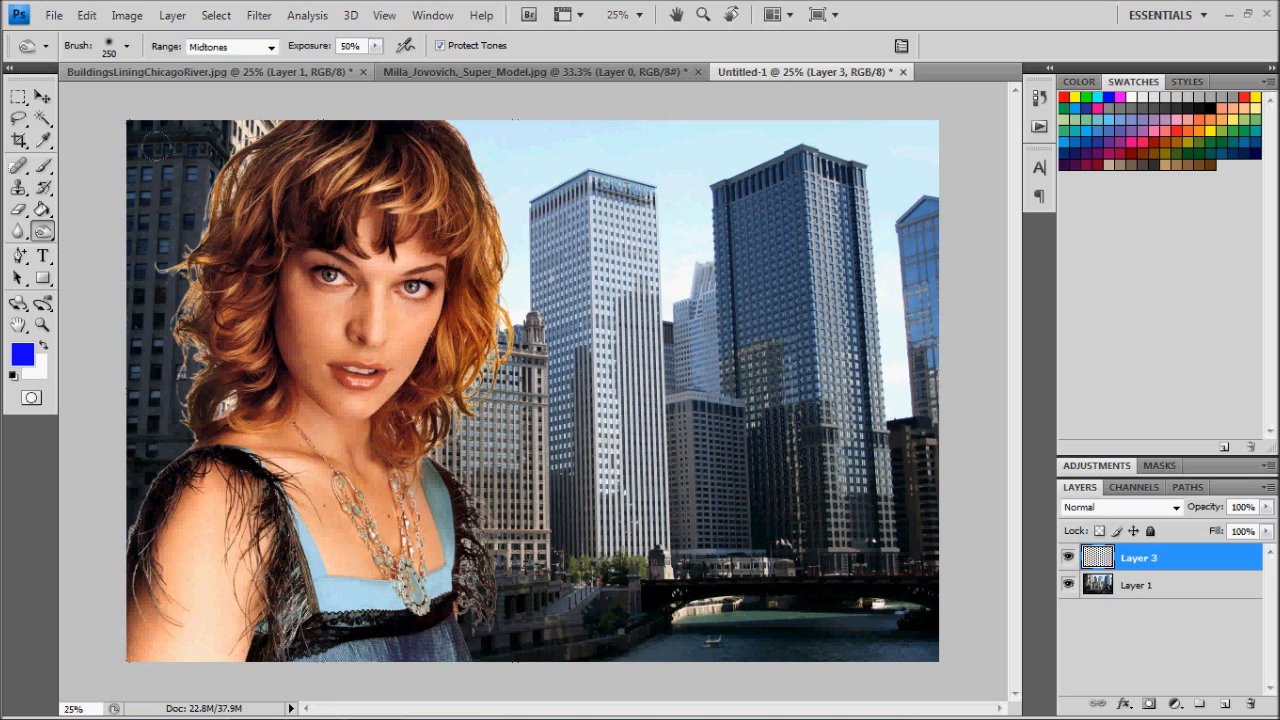
click(252, 47)
click(232, 94)
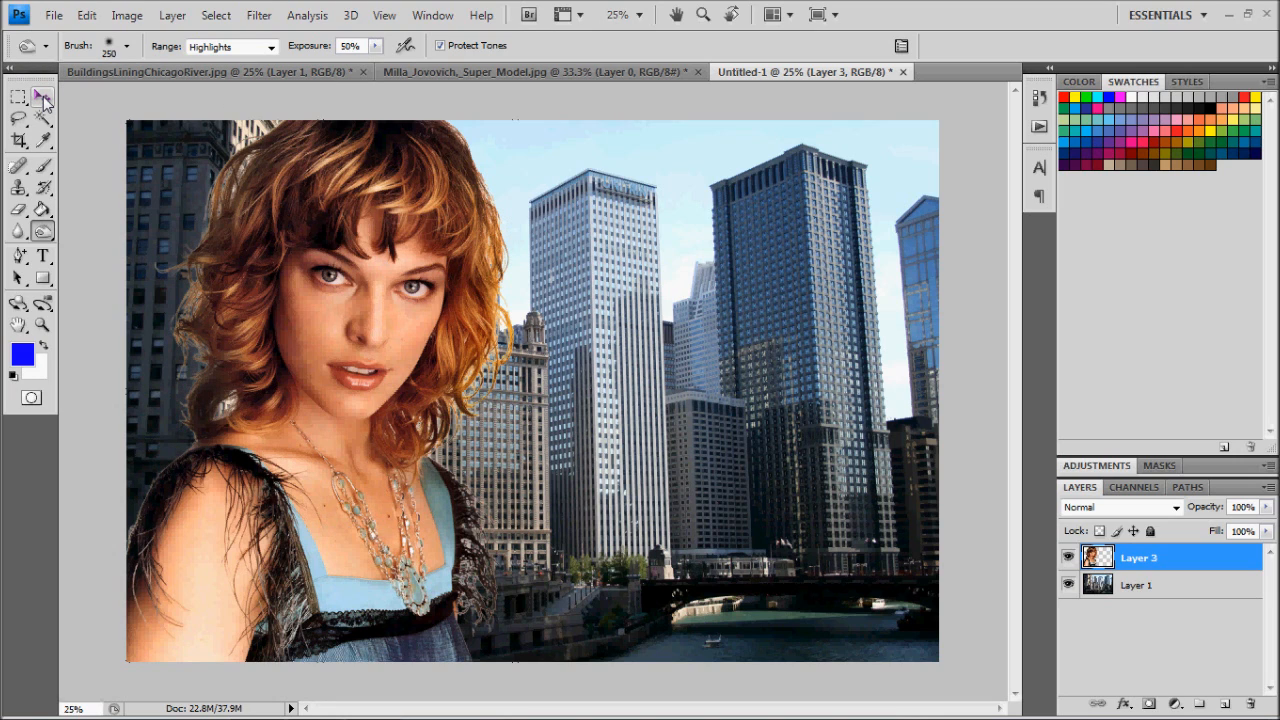
mouse_move(519, 716)
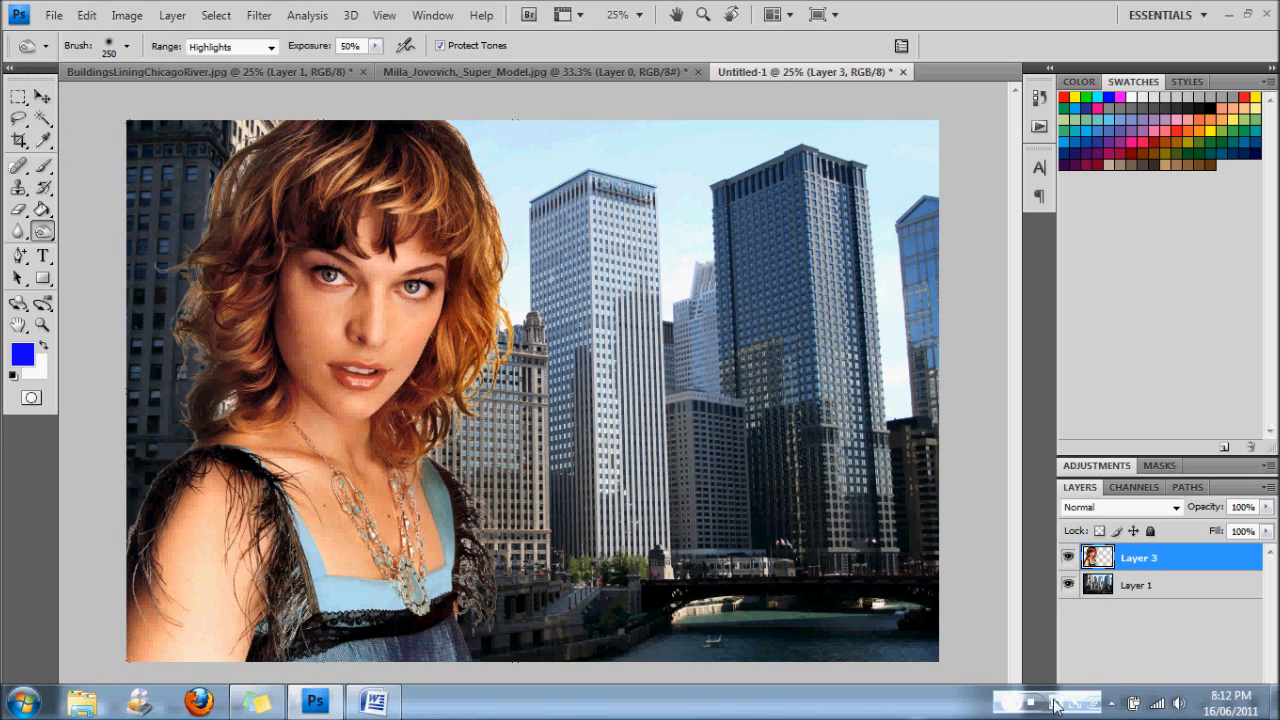